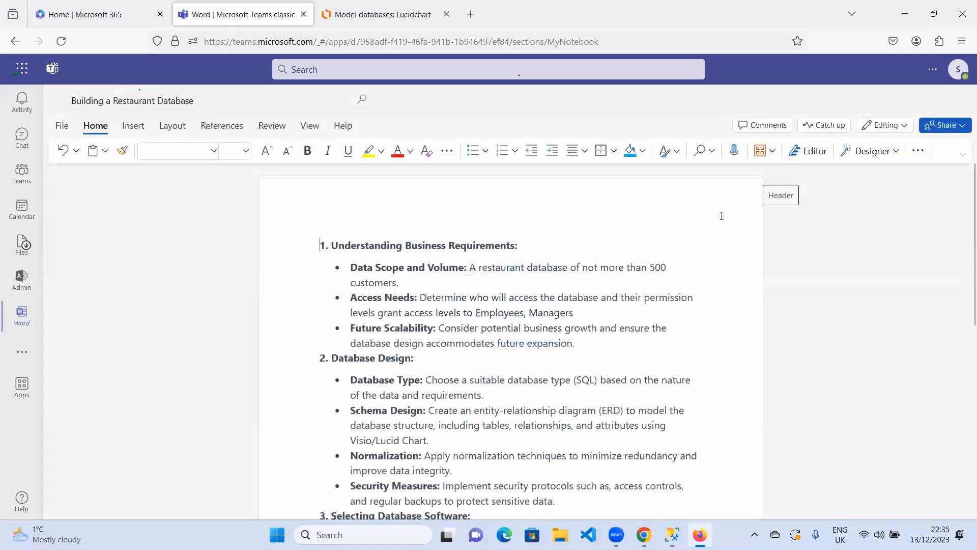
Review the Tables section of the restaurant database document and highlight the MenuItems table name
scroll(456, 370, "down", 20)
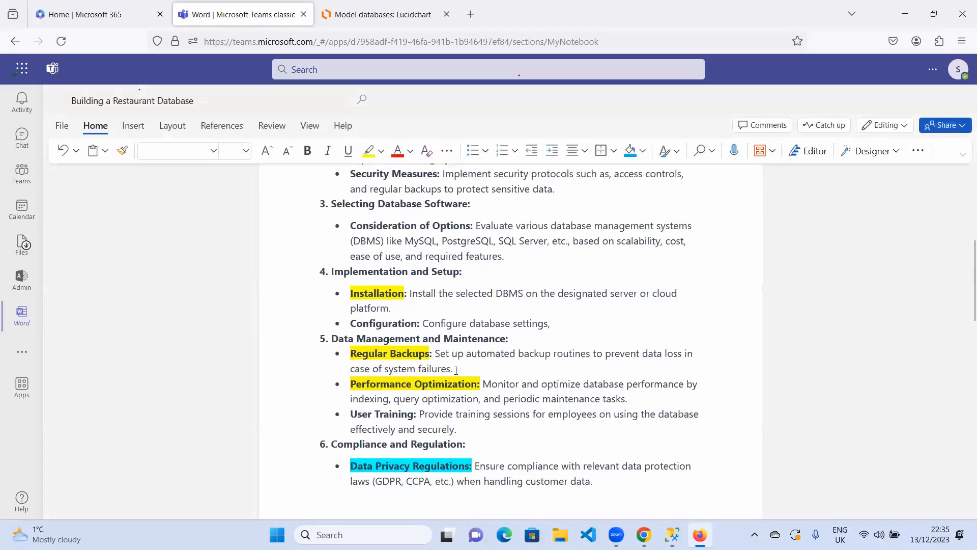
scroll(456, 370, "up", 4)
scroll(456, 371, "up", 5)
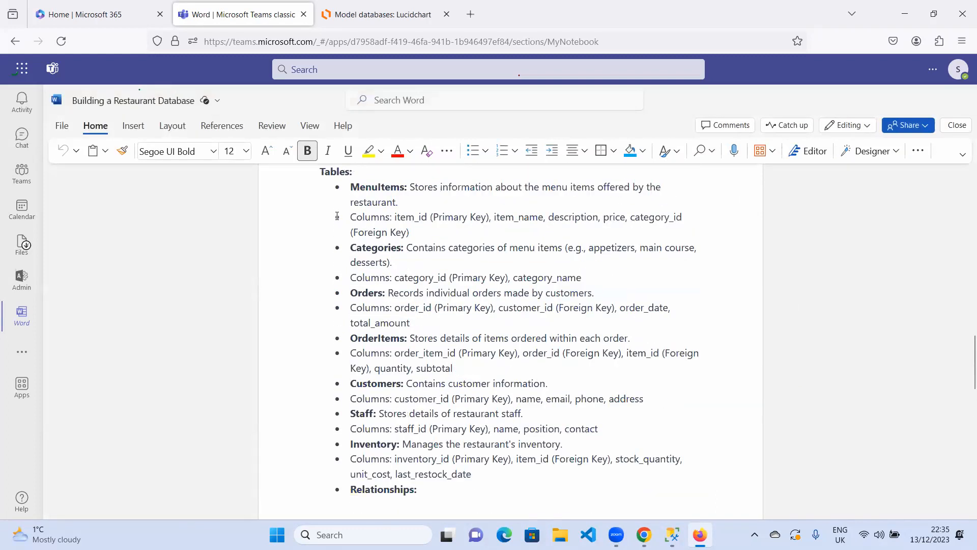
scroll(448, 310, "down", 5)
scroll(448, 310, "up", 3)
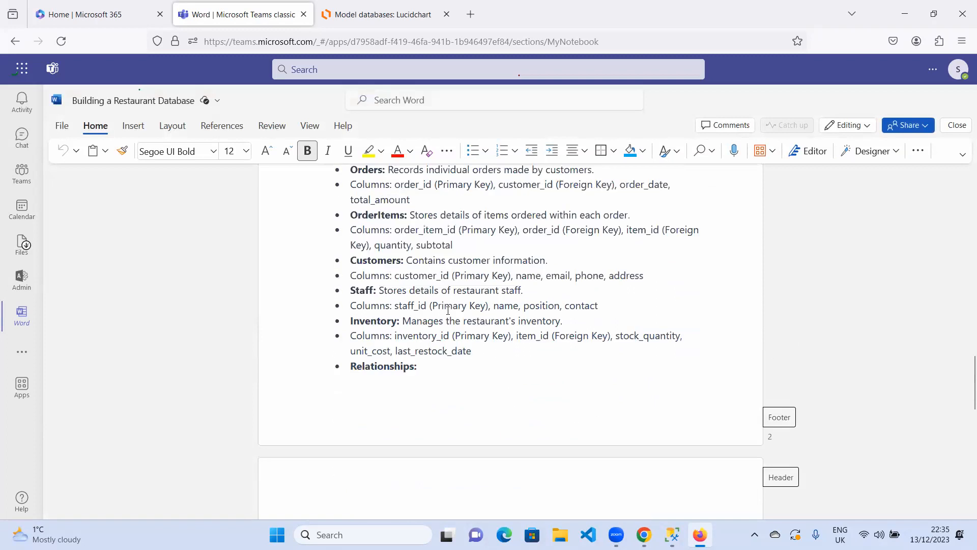
scroll(448, 310, "up", 3)
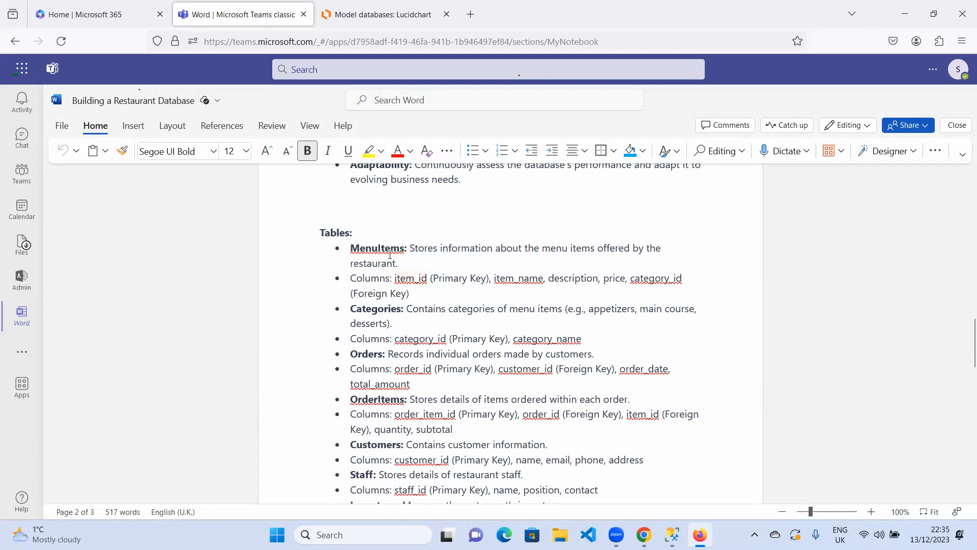
left_click_drag(404, 244, 350, 249)
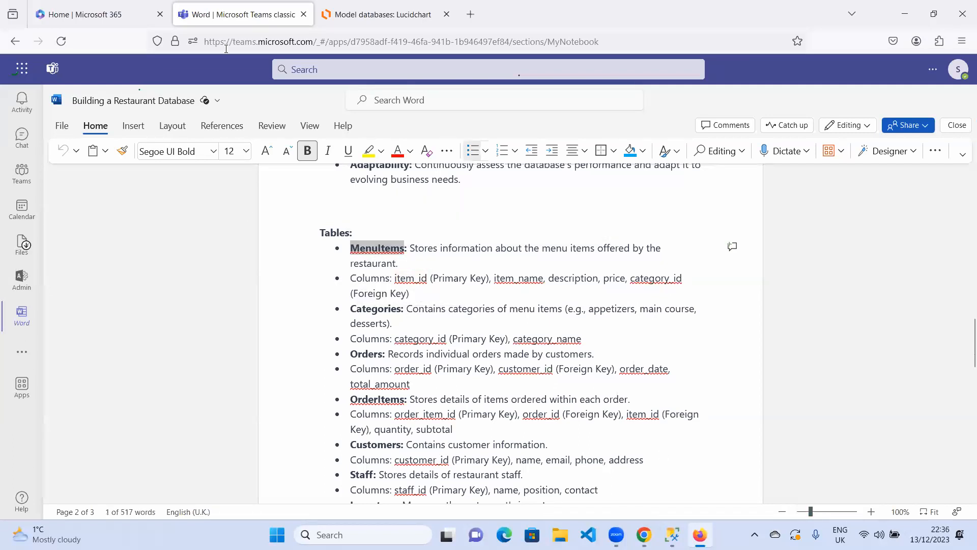
Switch to Lucidchart, place an entity shape with key, field and type columns on the canvas, and widen it
left_click(346, 15)
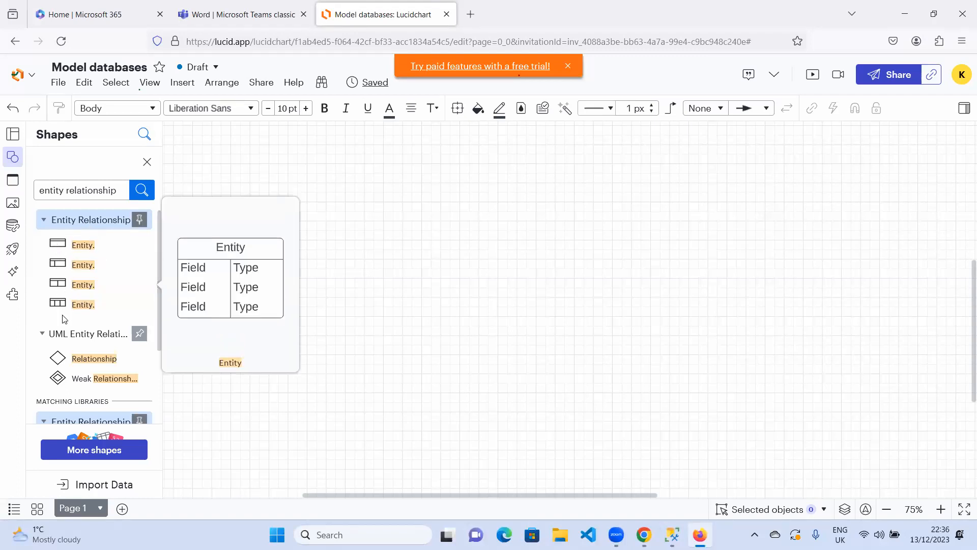
mouse_move(58, 304)
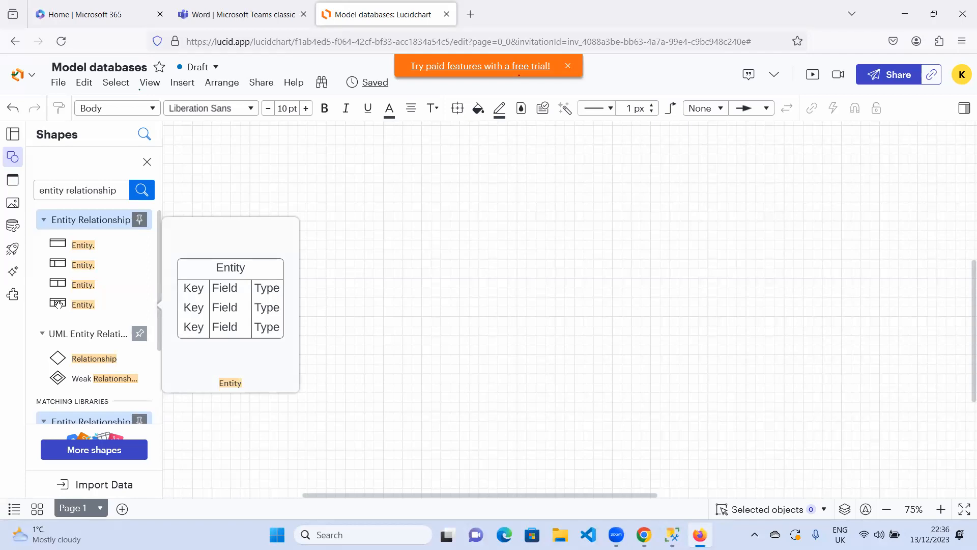
left_click_drag(58, 305, 417, 217)
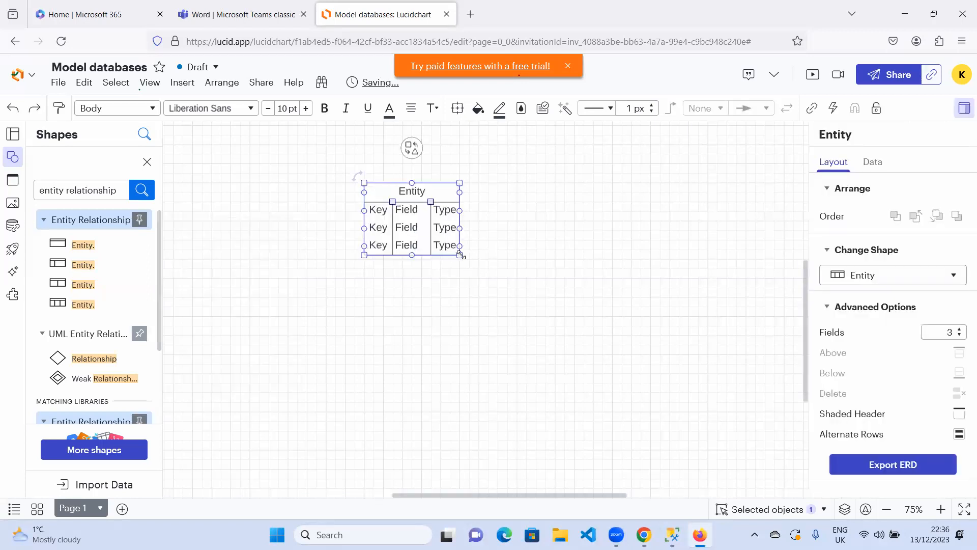
left_click_drag(460, 254, 602, 254)
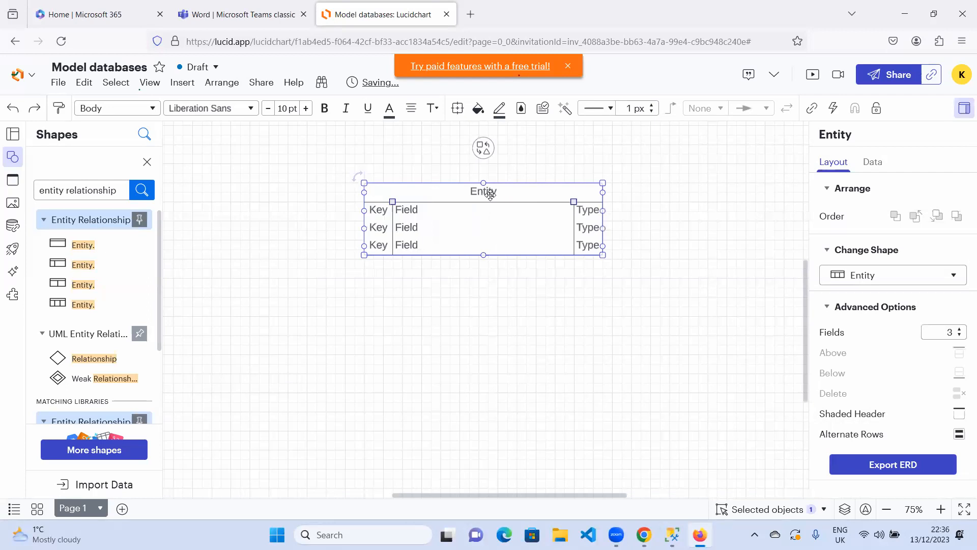
Title the new entity MenuItems in bold
left_click_drag(485, 191, 487, 193)
double_click(487, 192)
type("MenuItems")
key("ctrl+b")
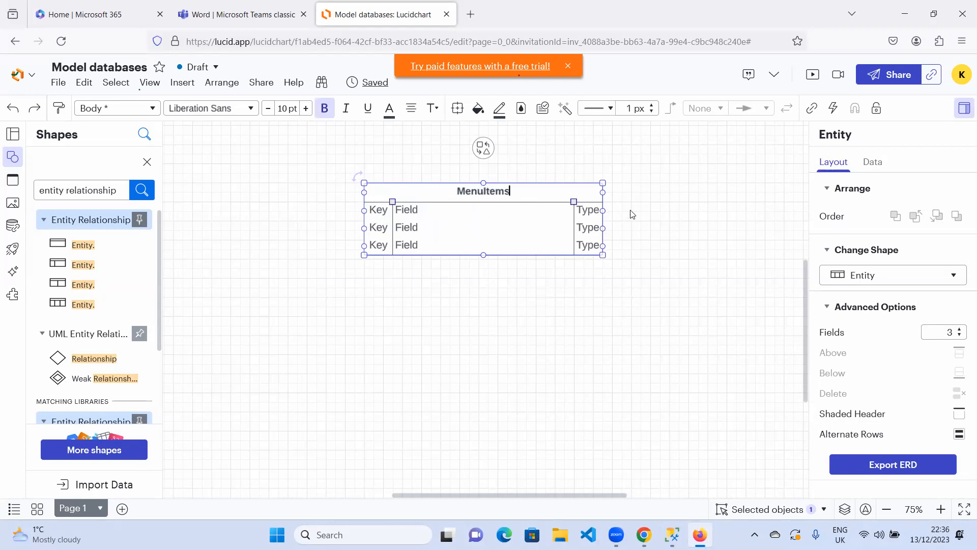
left_click(613, 222)
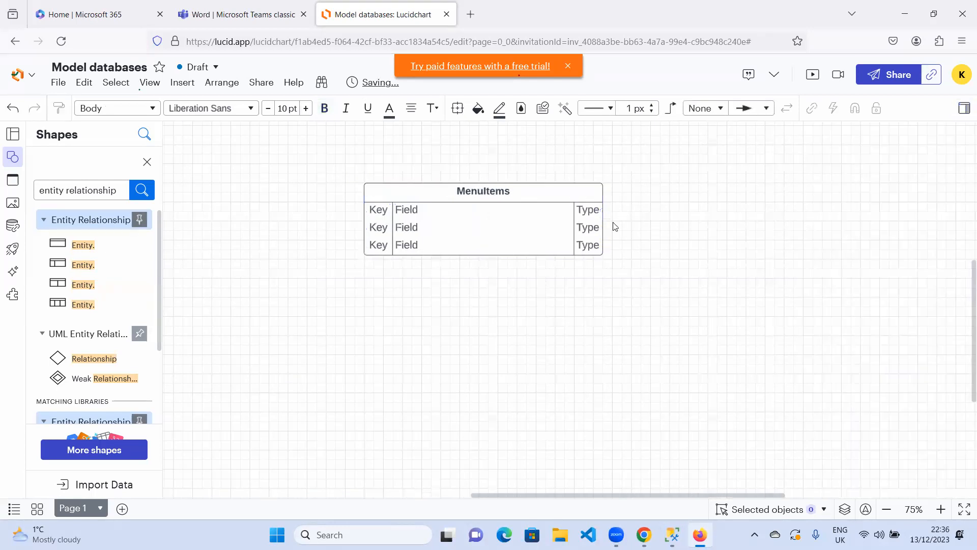
left_click(509, 198)
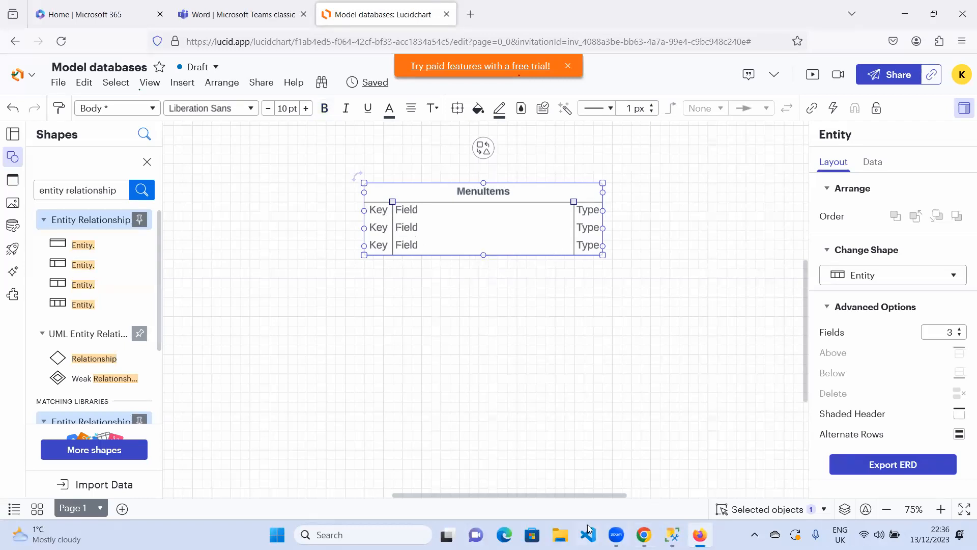
Check the MenuItems columns in the Word document and fill the entity's first row with PK, item_id and int
left_click(265, 18)
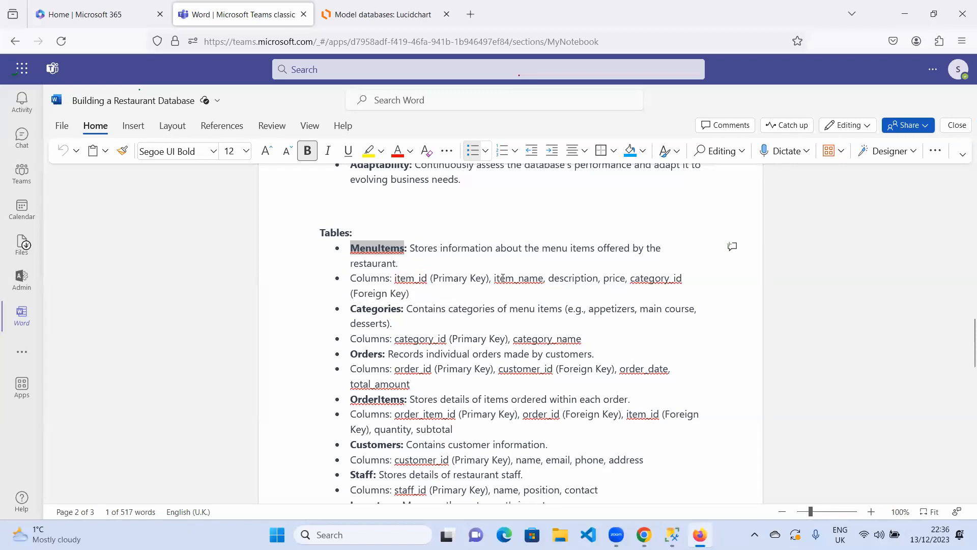
left_click_drag(489, 278, 438, 279)
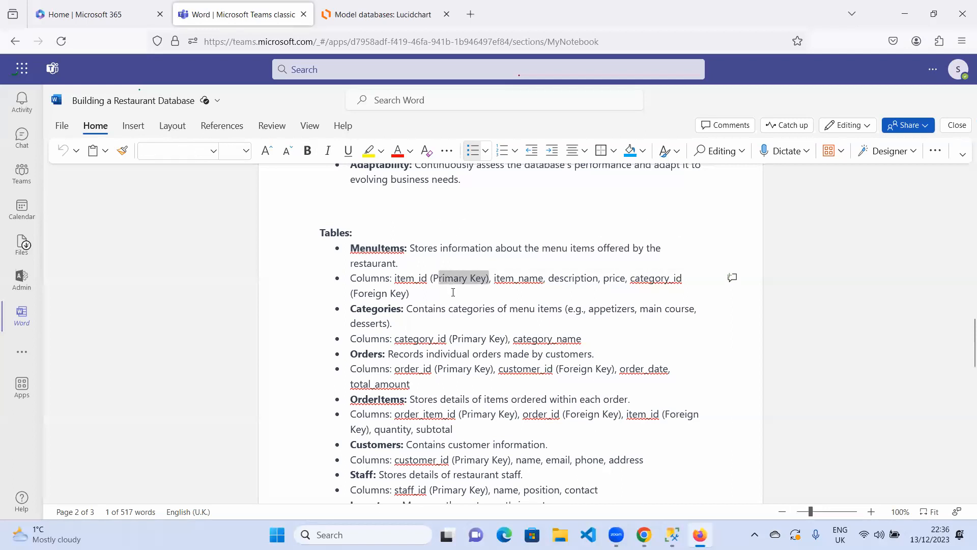
left_click(357, 21)
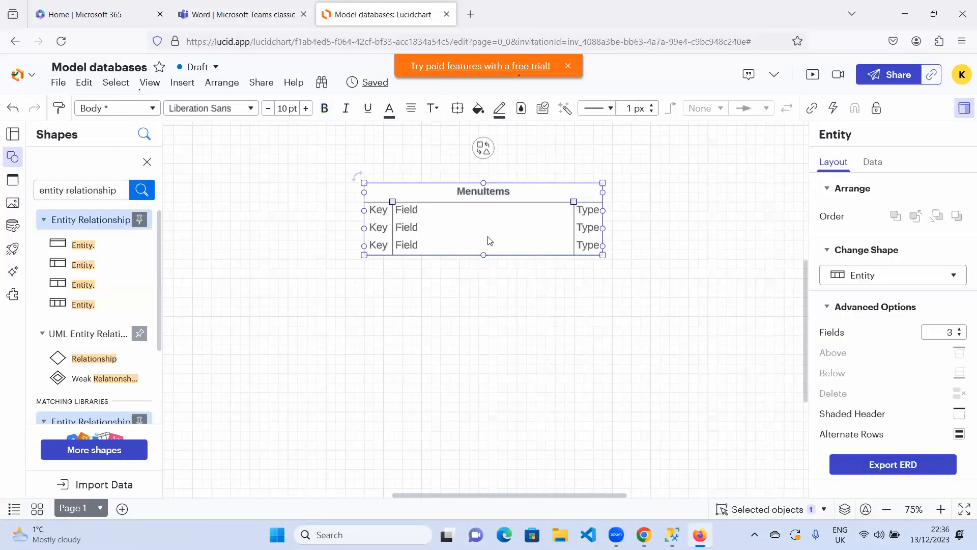
double_click(405, 216)
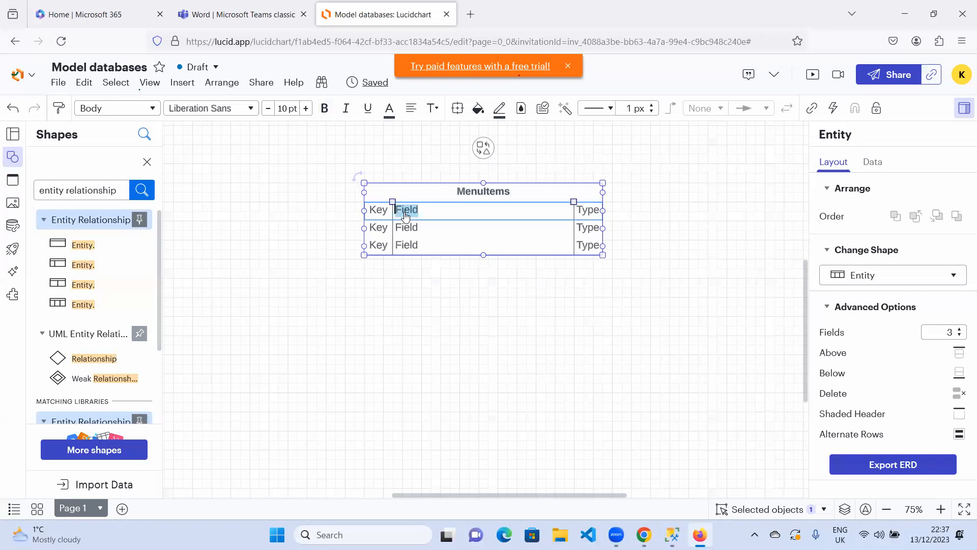
type("item_id")
left_click(378, 214)
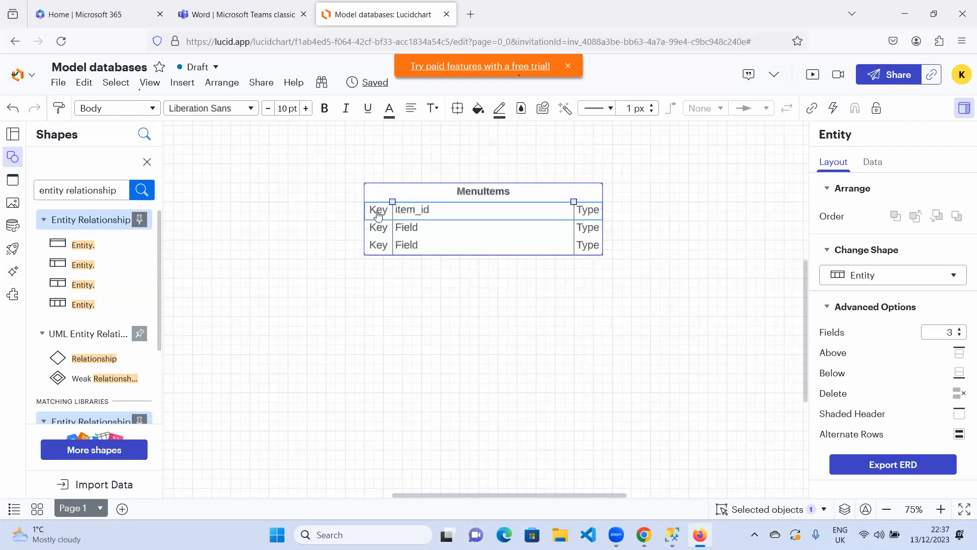
double_click(378, 214)
type("PK")
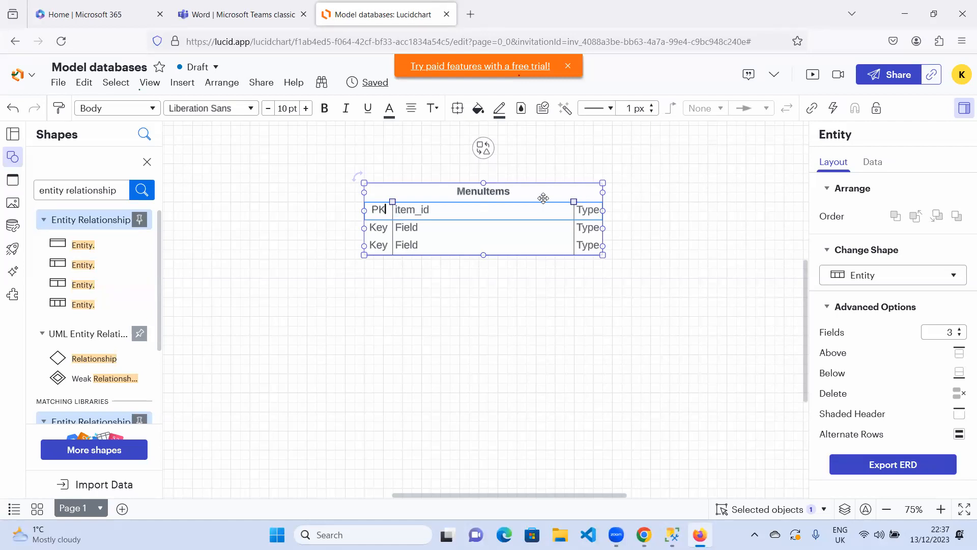
double_click(590, 212)
type("int")
Fill the second row of MenuItems with the field item_name and type varchar, leaving its key blank
left_click(282, 16)
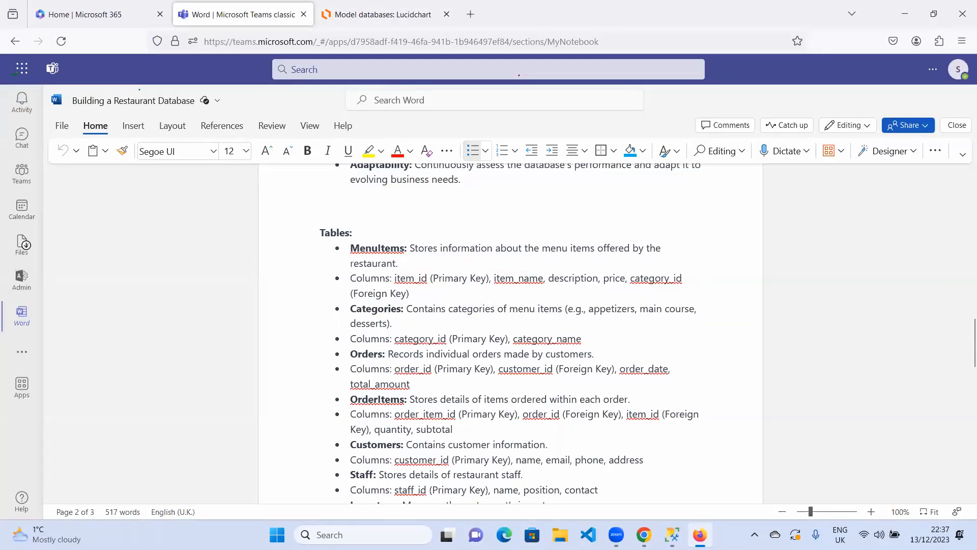
mouse_move(672, 535)
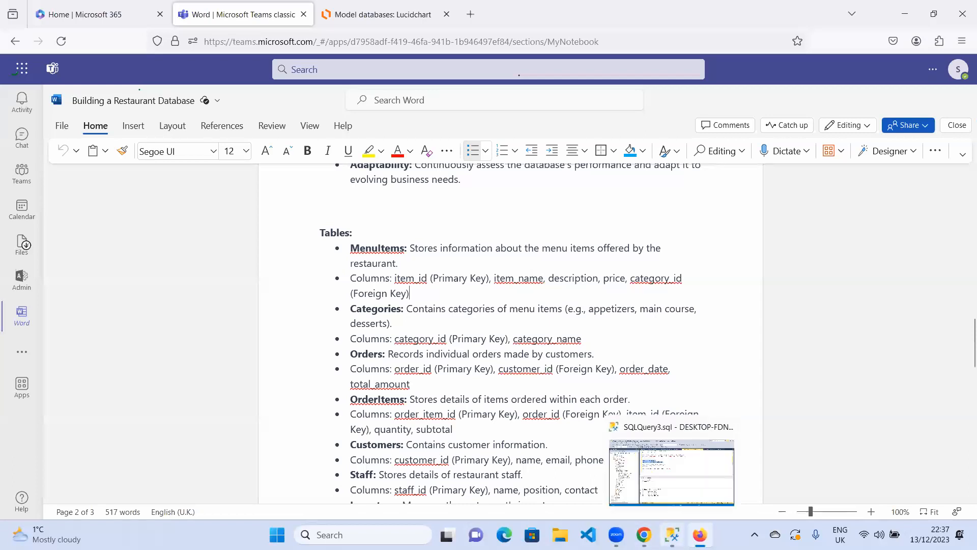
left_click(383, 14)
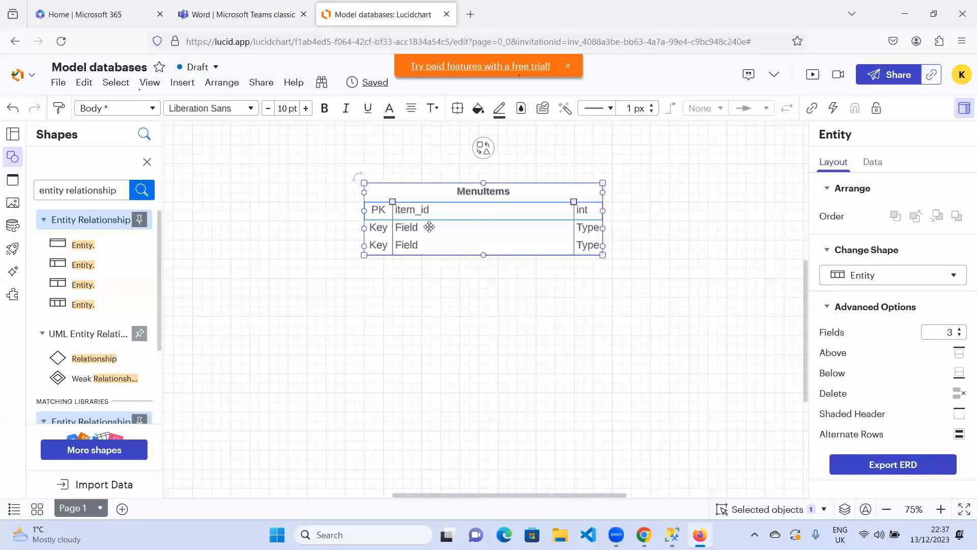
double_click(408, 228)
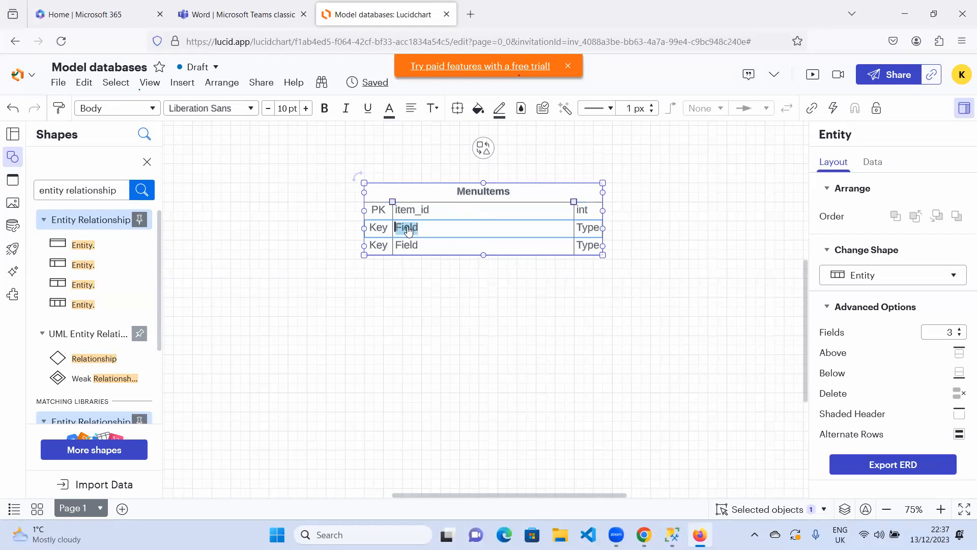
type("item_name")
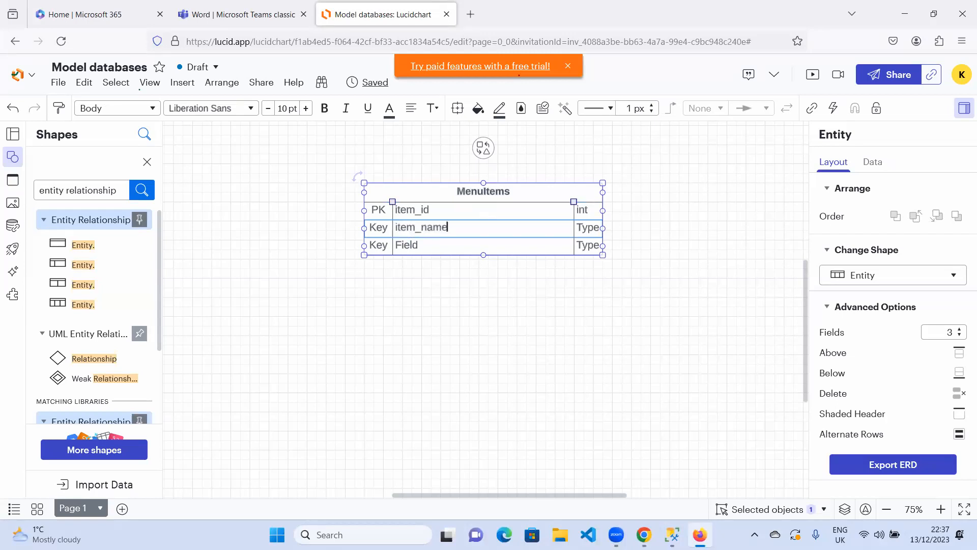
double_click(377, 230)
key("BackSpace")
left_click(569, 96)
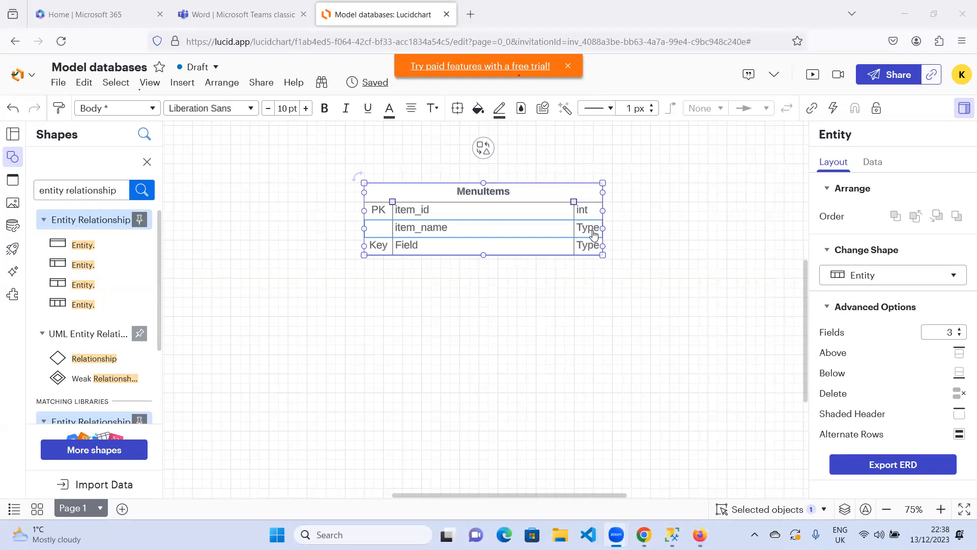
left_click(594, 233)
double_click(595, 234)
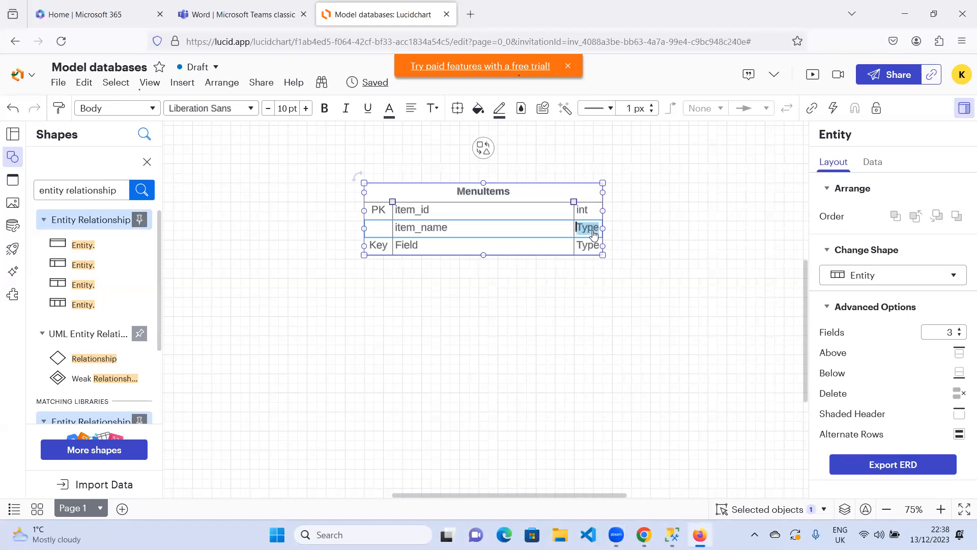
type("varchar")
Resize the MenuItems entity and narrow its field column so that varchar fits inside the type column
left_click_drag(604, 255, 641, 256)
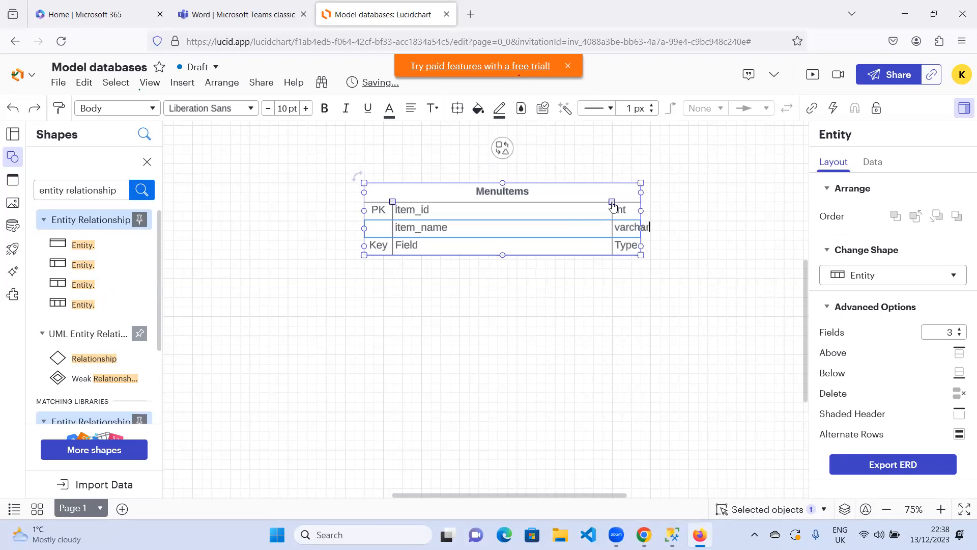
left_click_drag(613, 206, 570, 204)
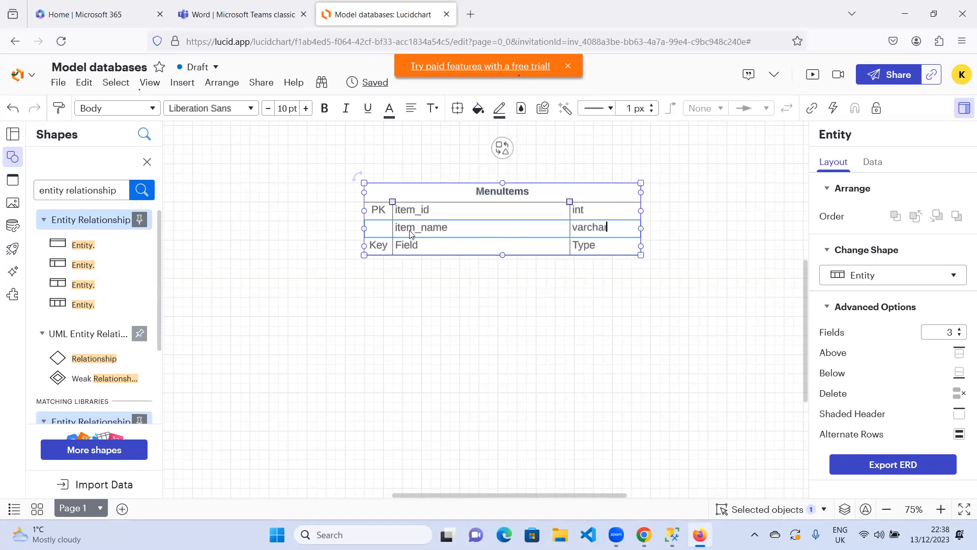
left_click_drag(561, 207, 525, 204)
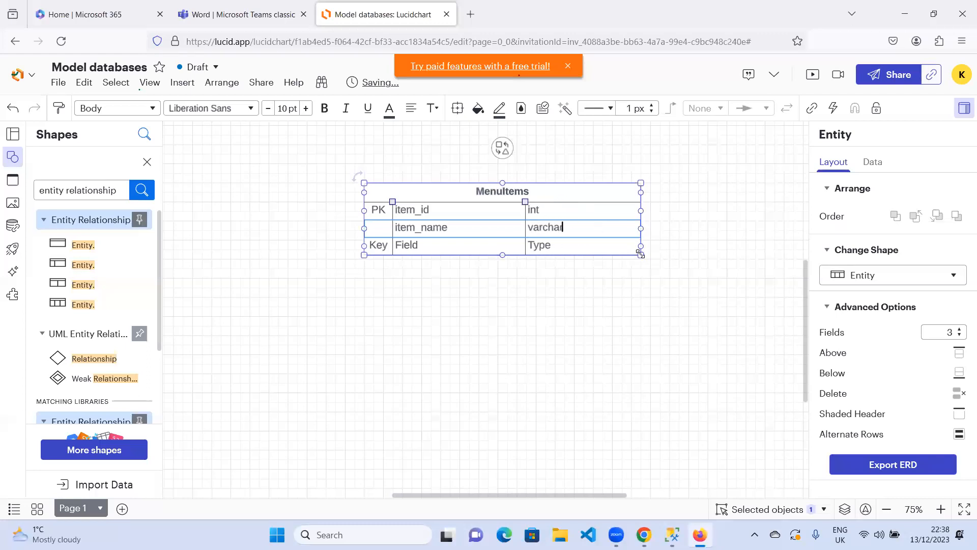
left_click_drag(633, 254, 593, 255)
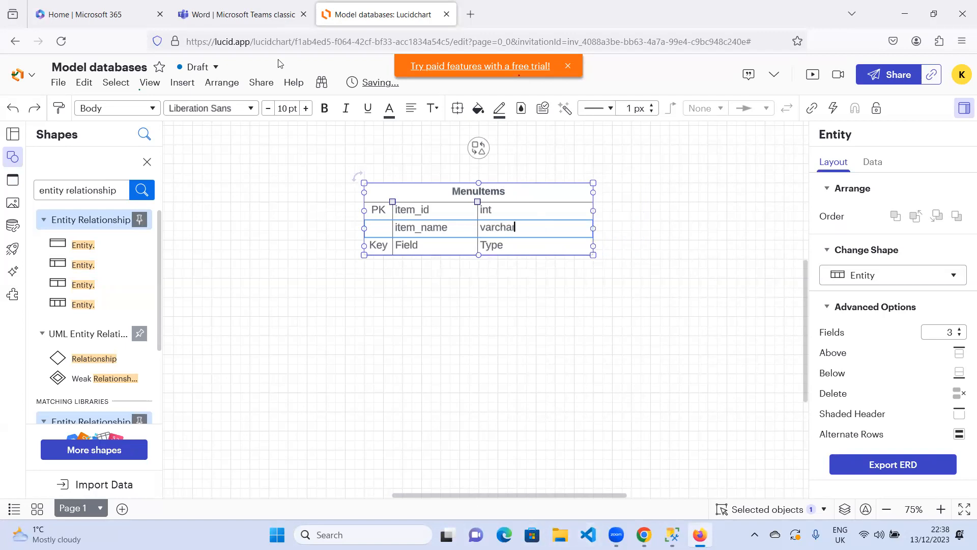
Recheck the column list in the Word document, then clear the third row's key and name its field description
left_click(273, 23)
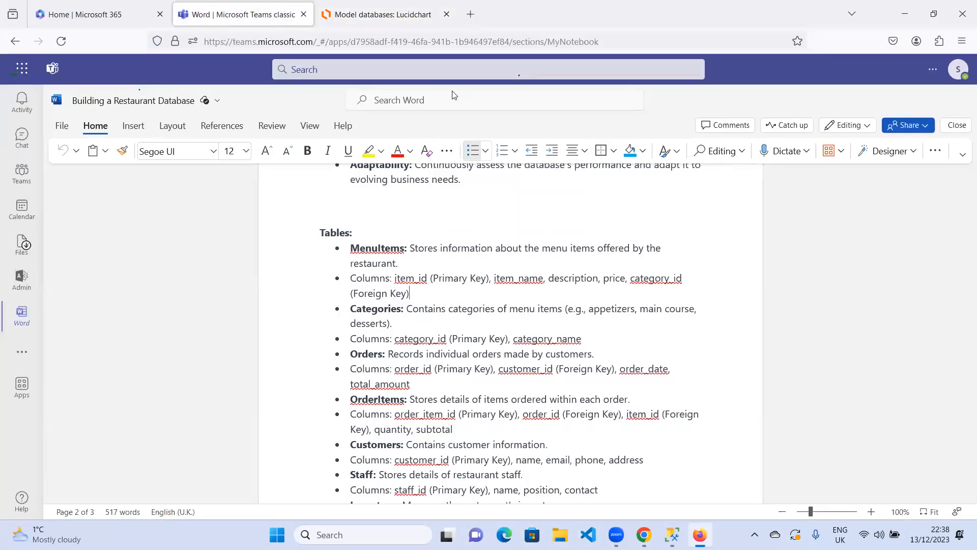
left_click(384, 24)
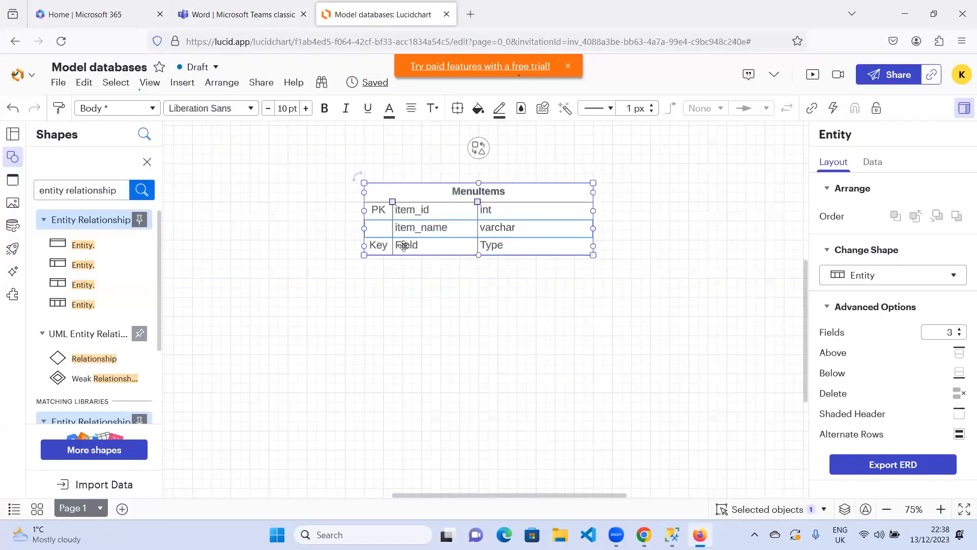
left_click(378, 248)
key("BackSpace")
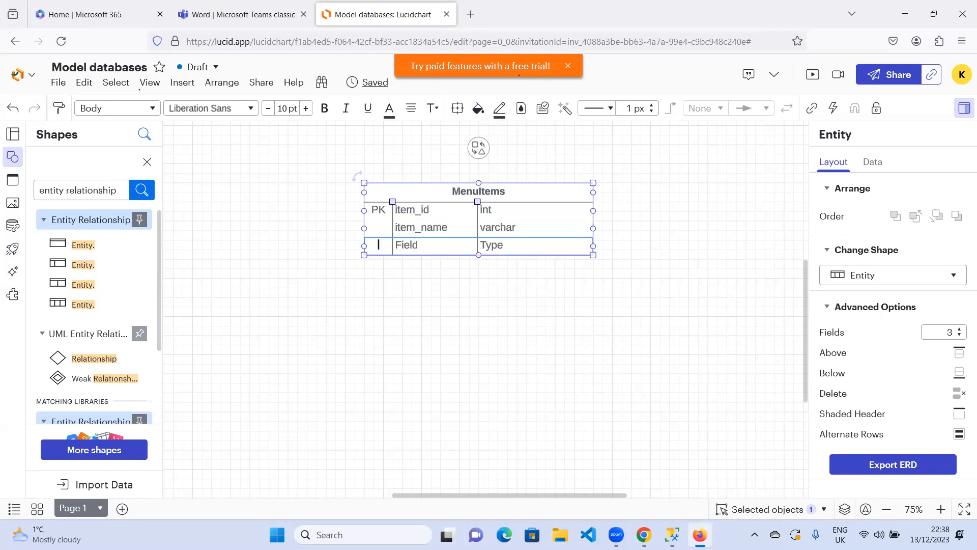
double_click(420, 248)
type("descr")
type("i")
double_click(447, 250)
left_click(426, 245)
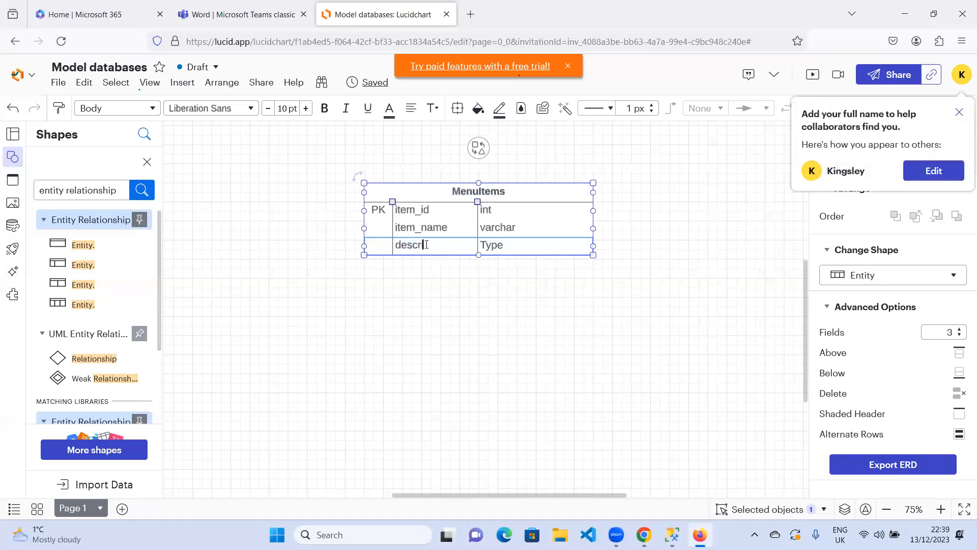
type("ption")
Set the type of the description field to varchar
double_click(506, 248)
left_click(506, 249)
type("varcha")
key("BackSpace")
key("BackSpace")
key("BackSpace")
key("BackSpace")
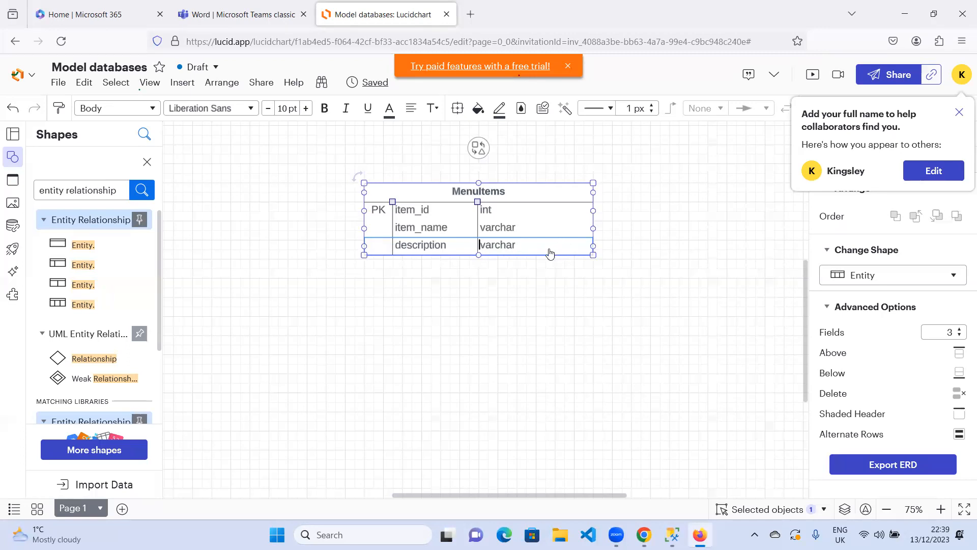
Increase the MenuItems entity's number of fields to 6
left_click(961, 329)
left_click(960, 329)
left_click(961, 329)
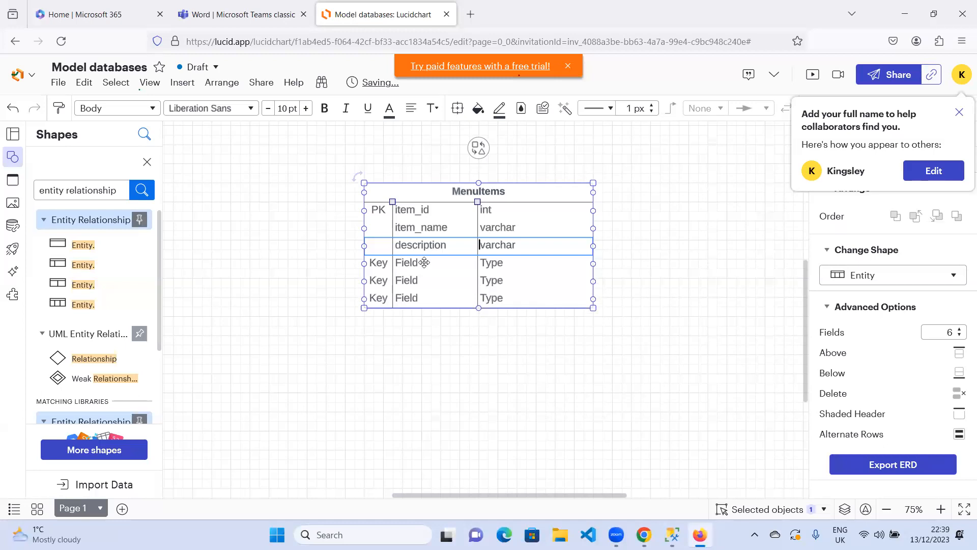
Name the fourth MenuItems field price, clear its key and set its type to decimal
double_click(425, 263)
type("price")
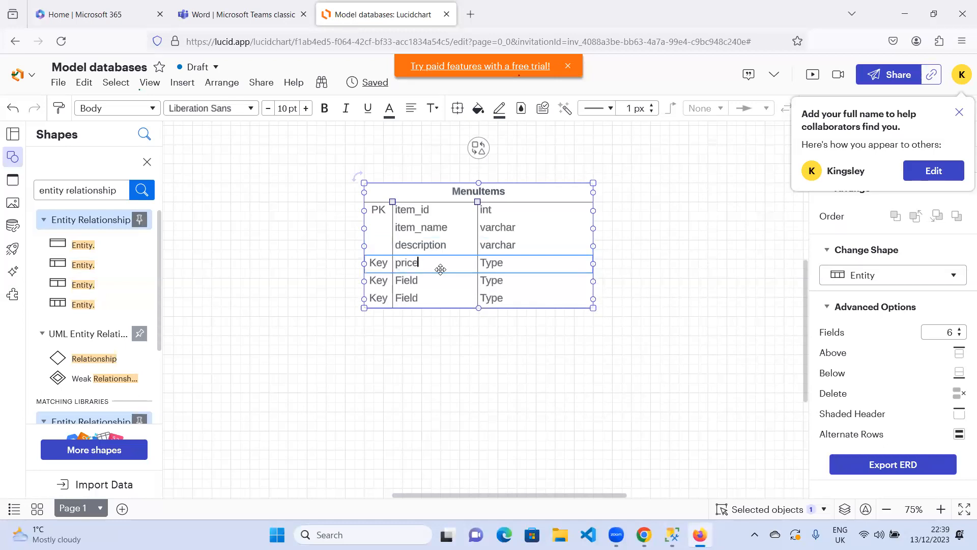
double_click(379, 263)
key("BackSpace")
double_click(496, 264)
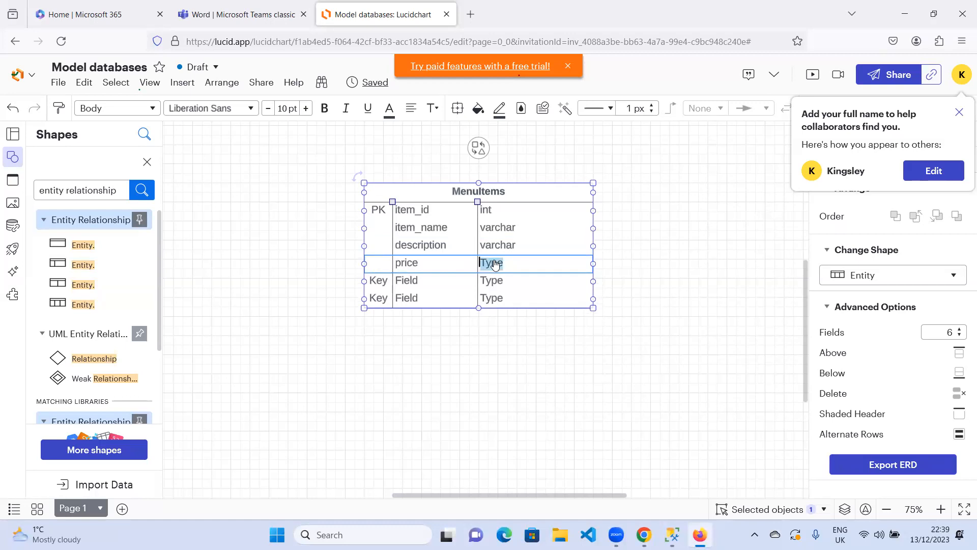
type("decimal")
Check the last MenuItems column and its key type in the Word document's table list
left_click(260, 16)
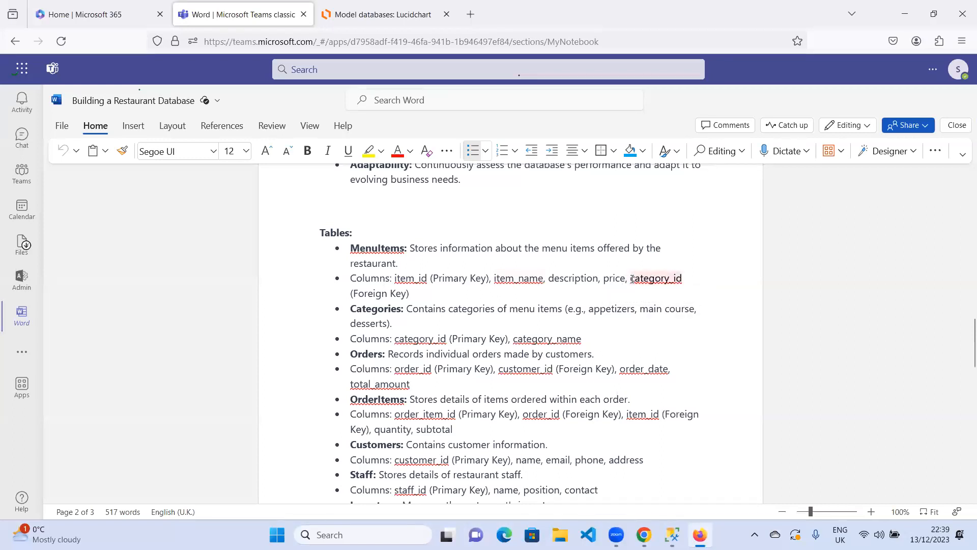
left_click_drag(631, 279, 649, 308)
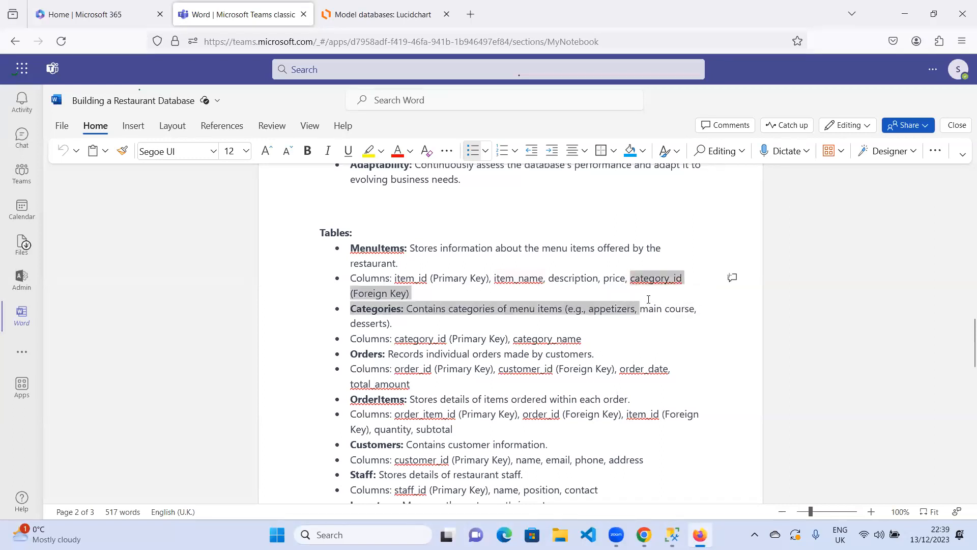
left_click(397, 13)
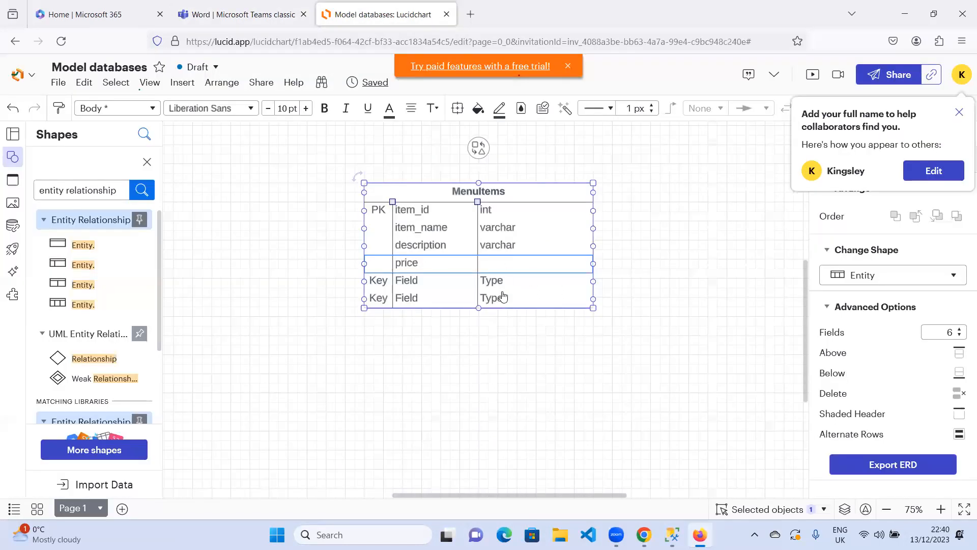
Define the fifth MenuItems row as category_id with key FK and type int, and reduce the entity to 5 fields
left_click(412, 281)
double_click(413, 282)
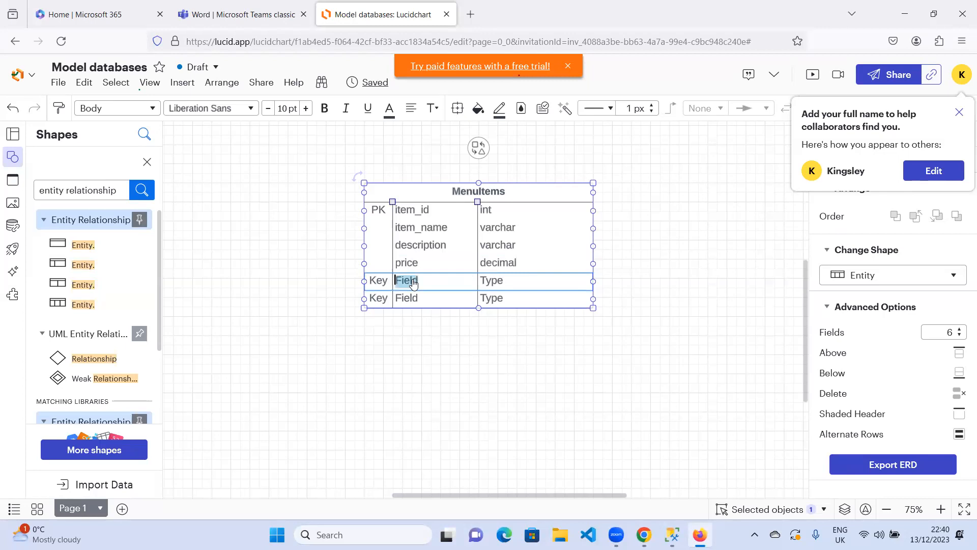
type("category_id")
double_click(378, 283)
type("FK")
double_click(499, 286)
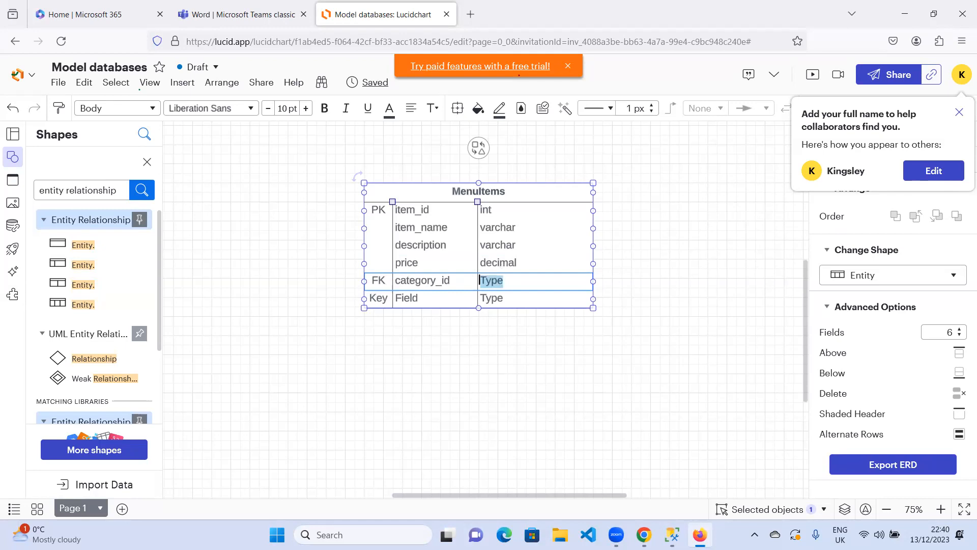
type("int")
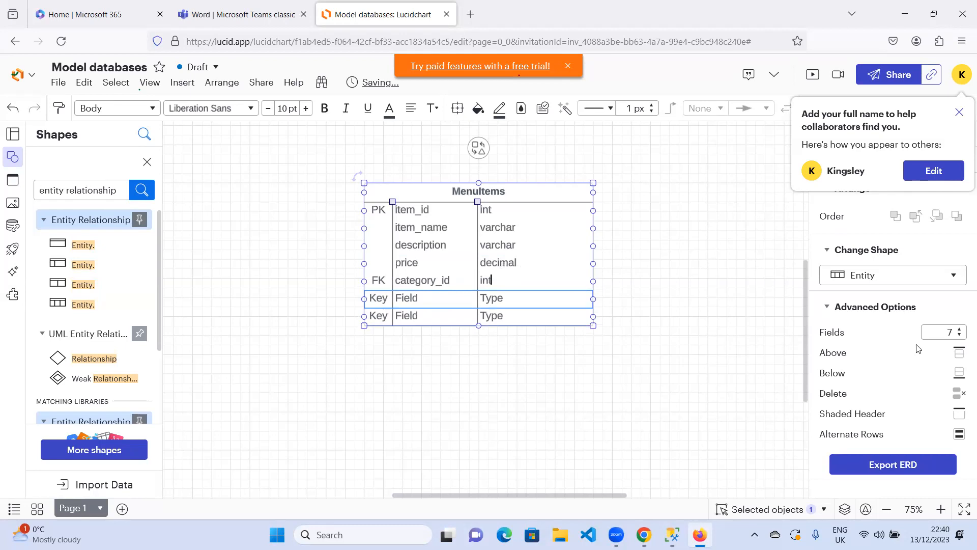
left_click(960, 336)
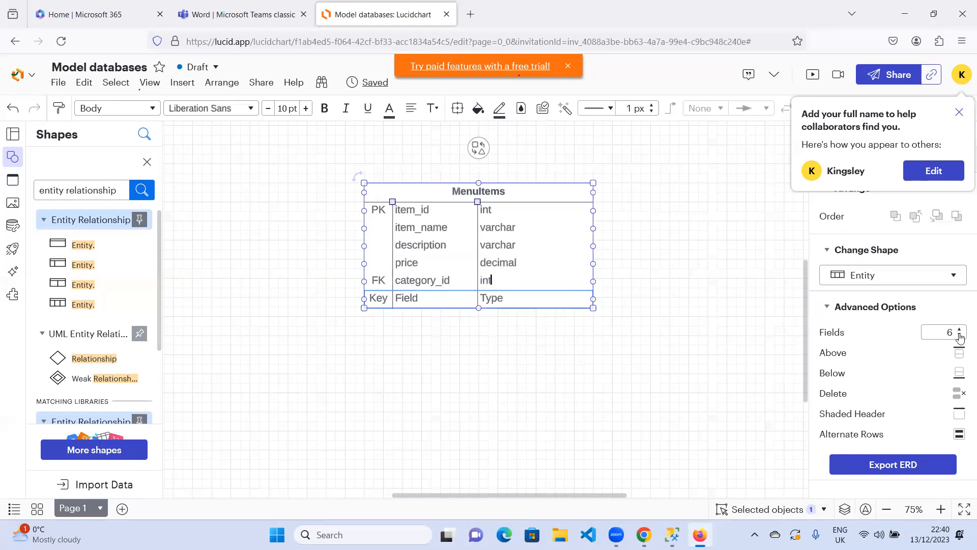
left_click(960, 336)
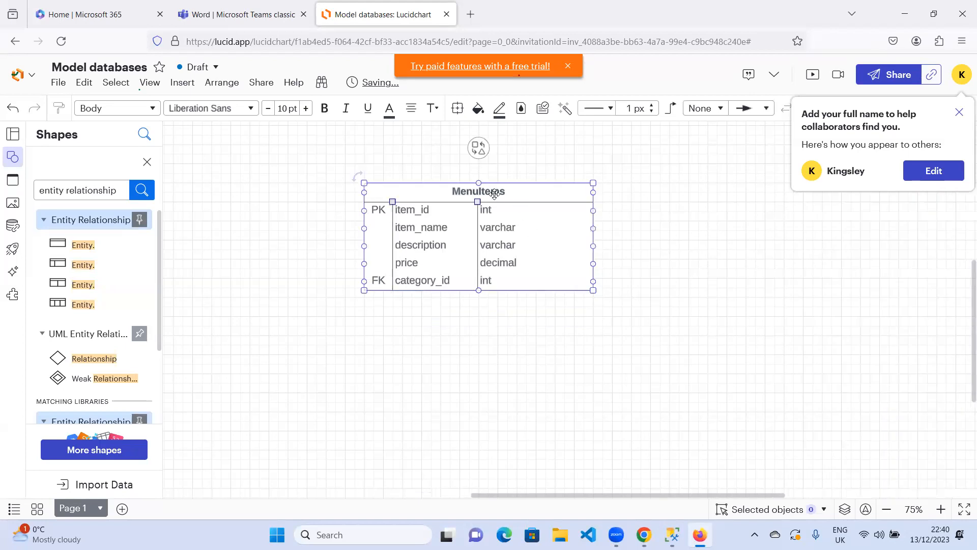
Colour the MenuItems title blue and move the entity up and to the right on the canvas
double_click(527, 184)
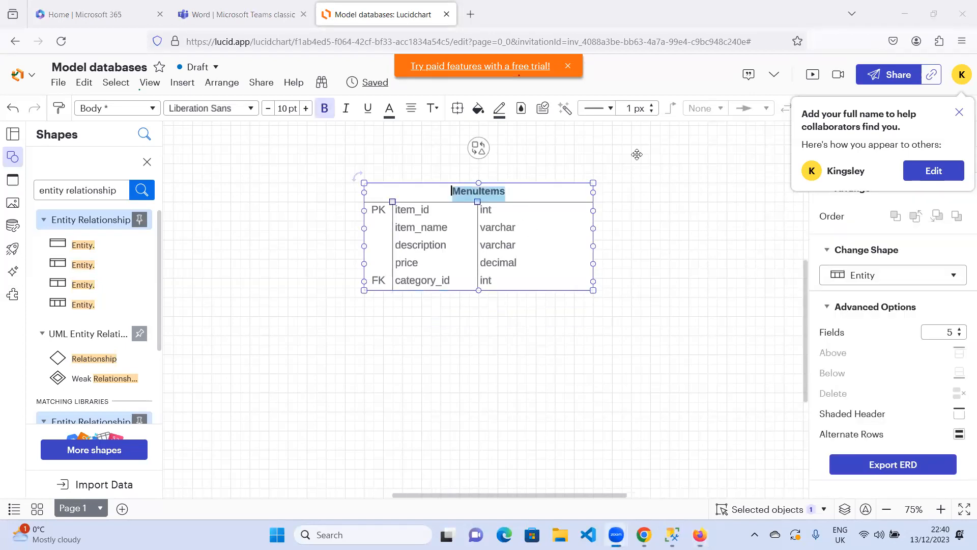
key("Escape")
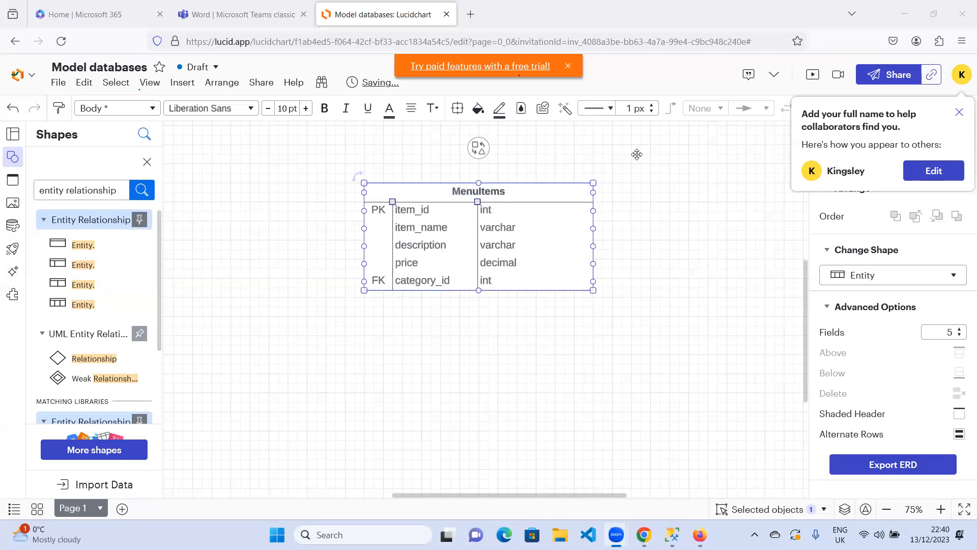
double_click(499, 192)
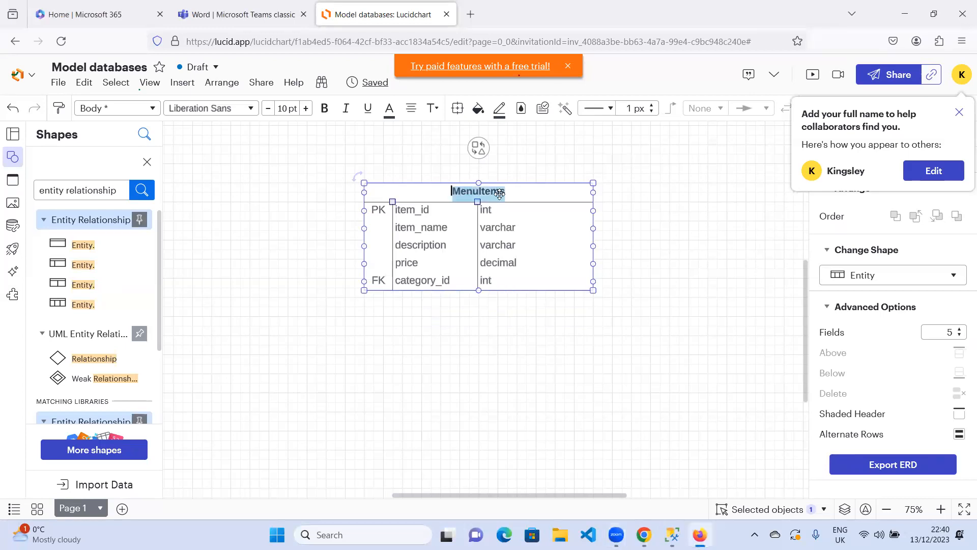
left_click(390, 111)
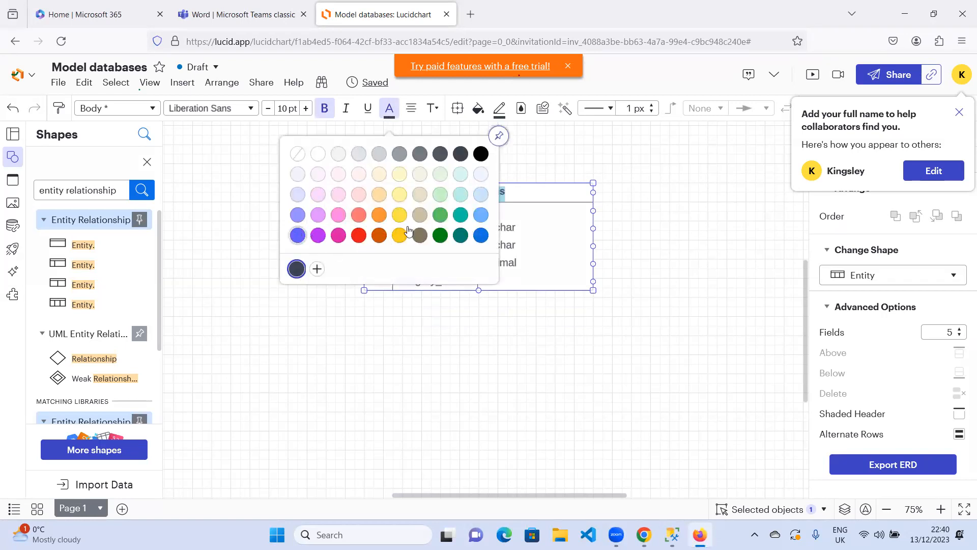
left_click(481, 236)
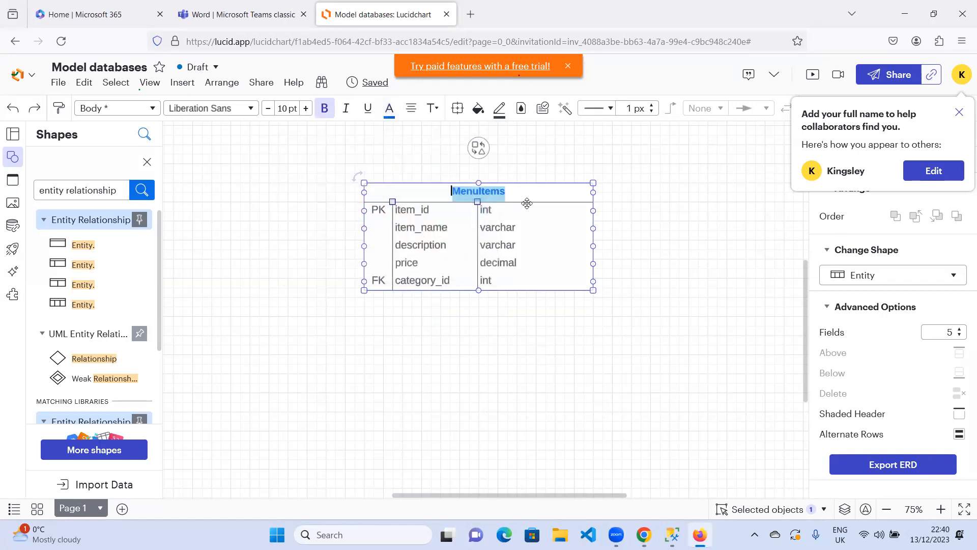
left_click_drag(576, 188, 697, 162)
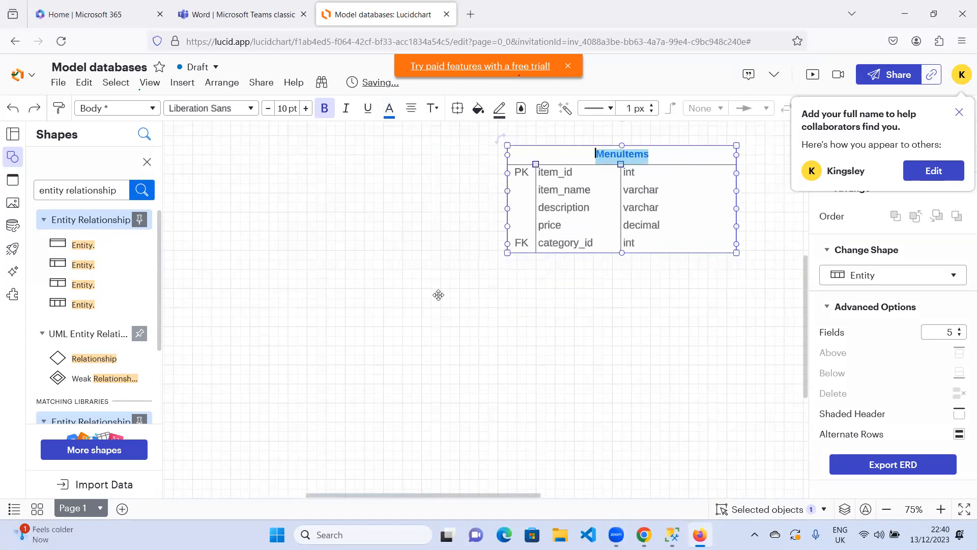
left_click(556, 310)
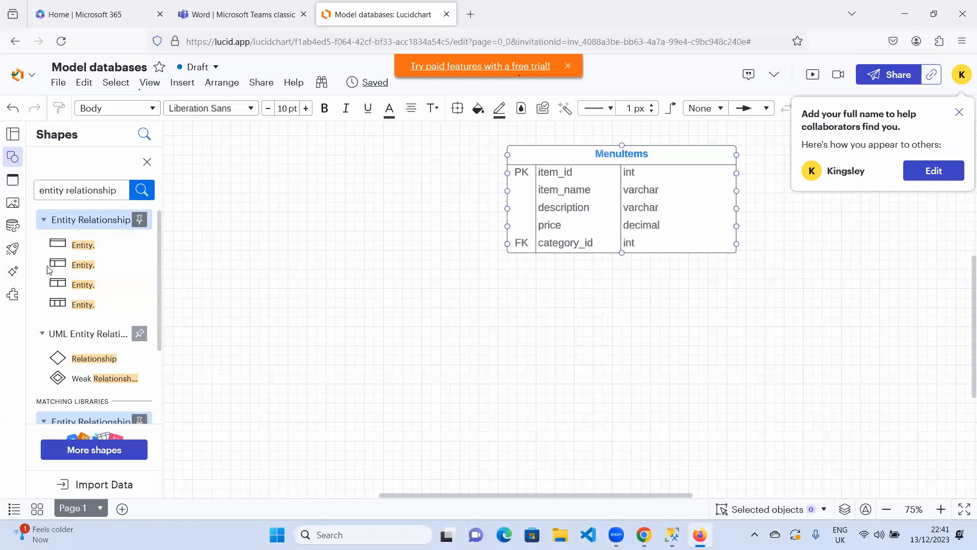
Switch to the Word document and copy the table name Categories
left_click(243, 15)
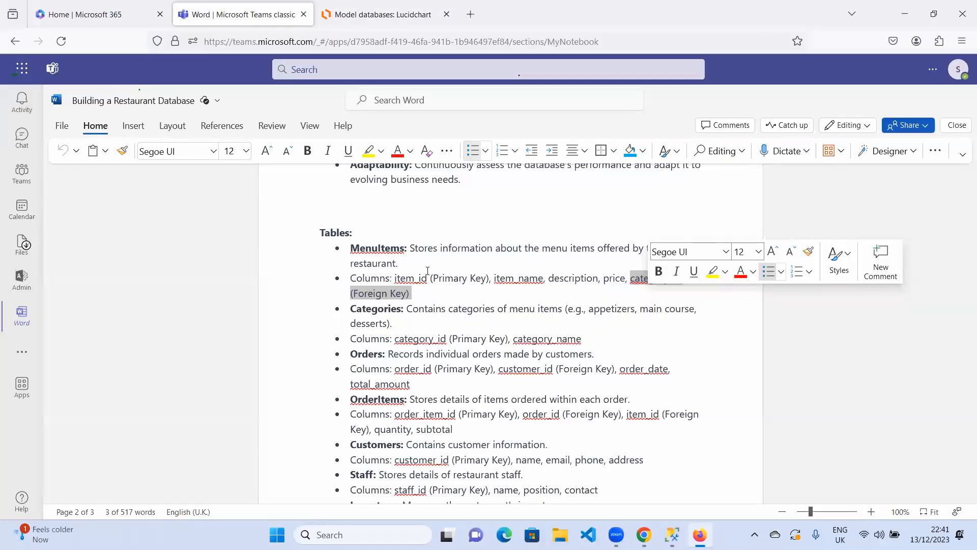
left_click(377, 299)
left_click_drag(354, 308, 401, 312)
key("ctrl+c")
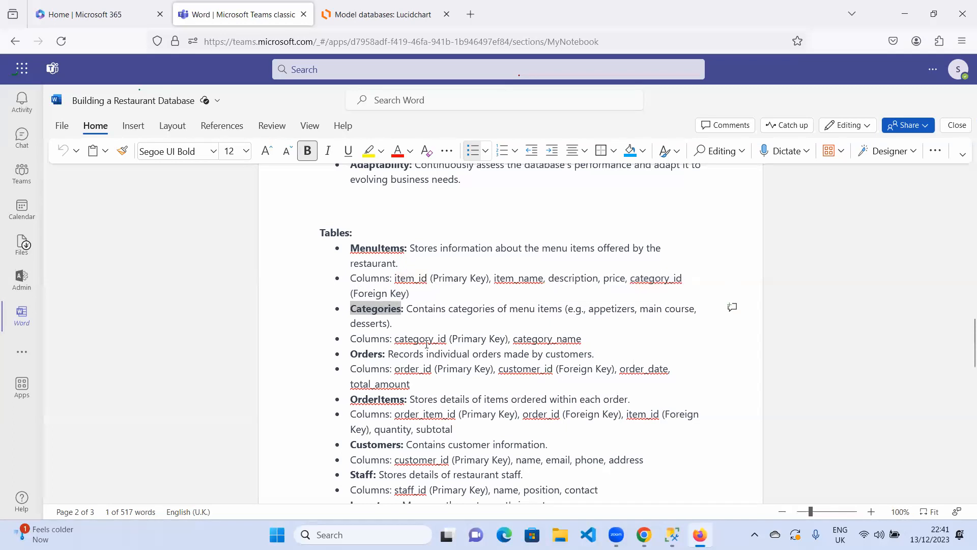
Add a key-field-type entity in Lucidchart below and left of MenuItems, title it with the copied name Categories, and widen it
left_click(387, 14)
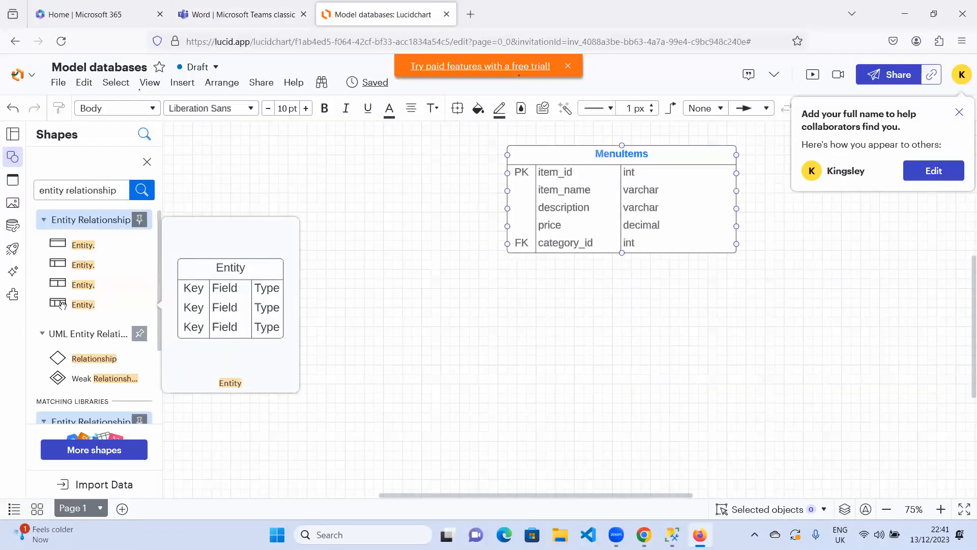
left_click_drag(58, 305, 328, 300)
double_click(312, 277)
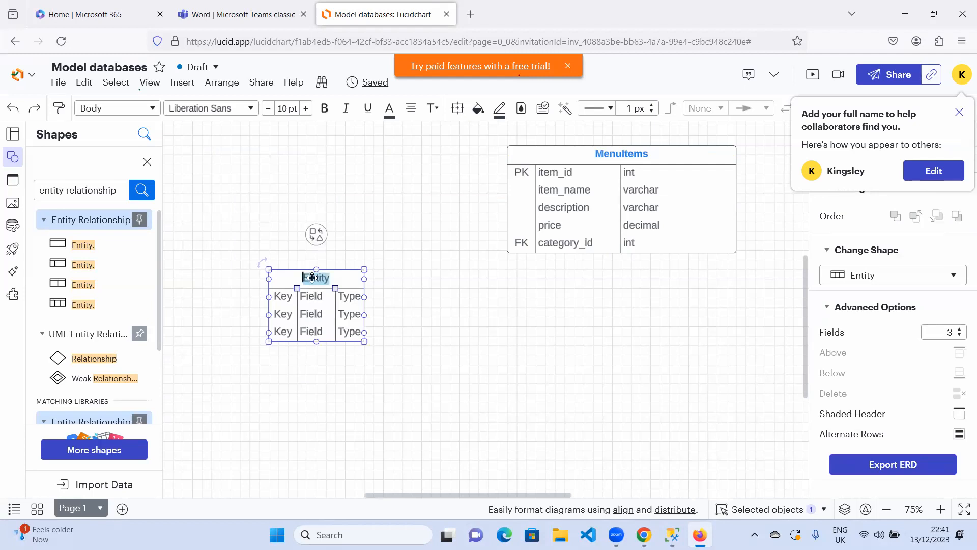
key("ctrl+v")
left_click_drag(364, 341, 442, 365)
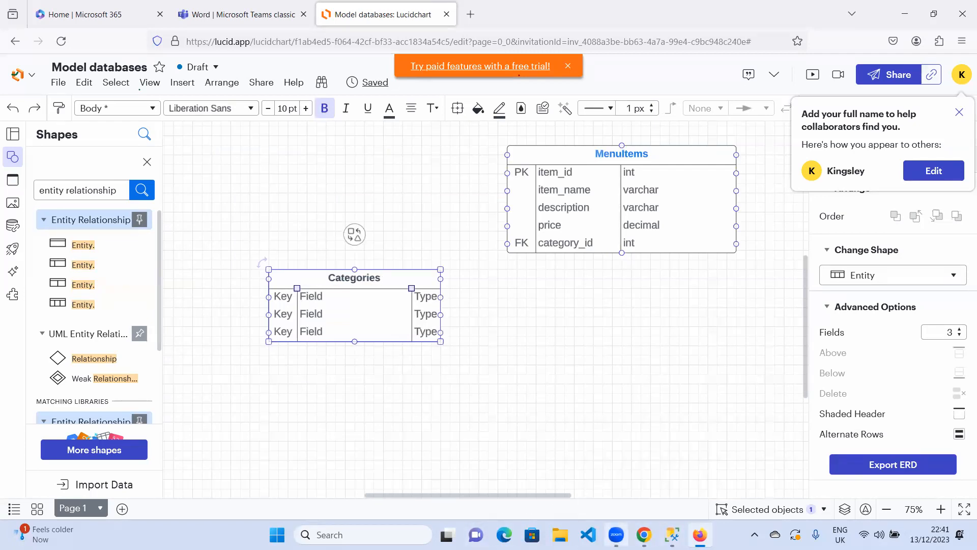
Review the columns of Categories and the remaining tables in the Word document
left_click(244, 18)
left_click(412, 309)
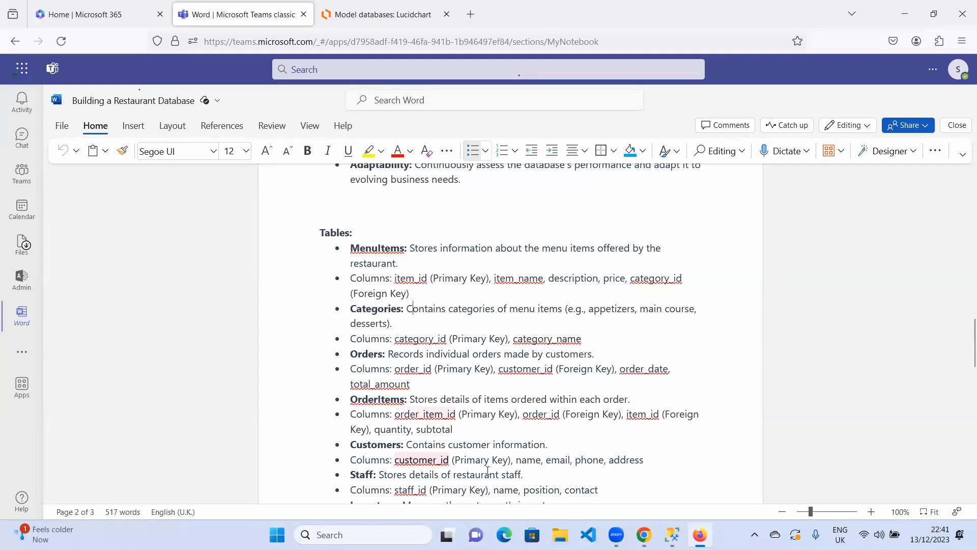
scroll(565, 345, "down", 2)
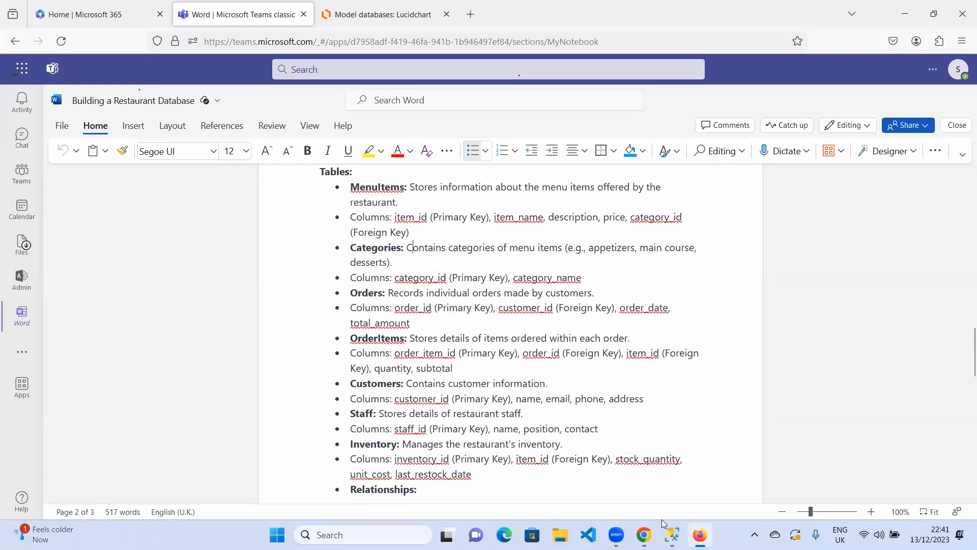
mouse_move(662, 528)
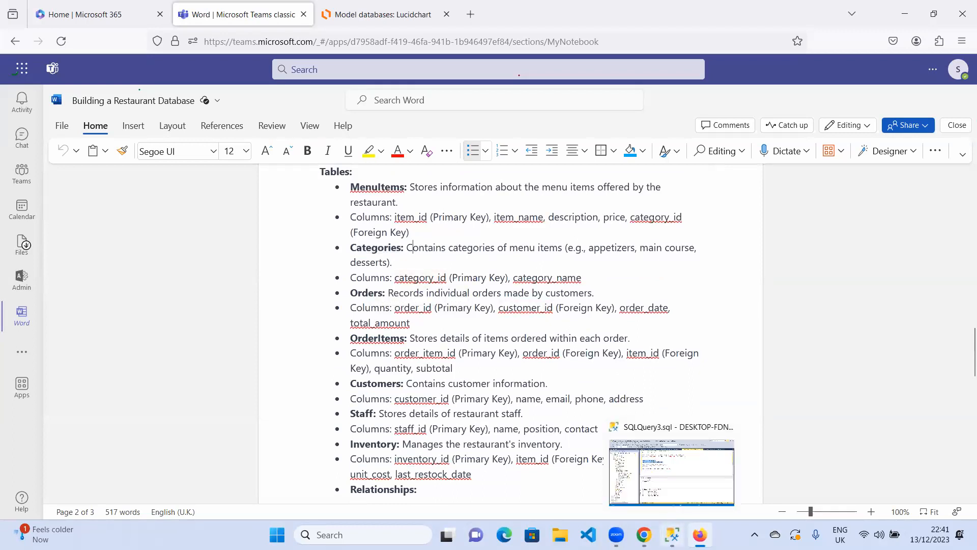
Back in Lucidchart, define the first Categories row as category_id with key PK and type int
left_click(375, 18)
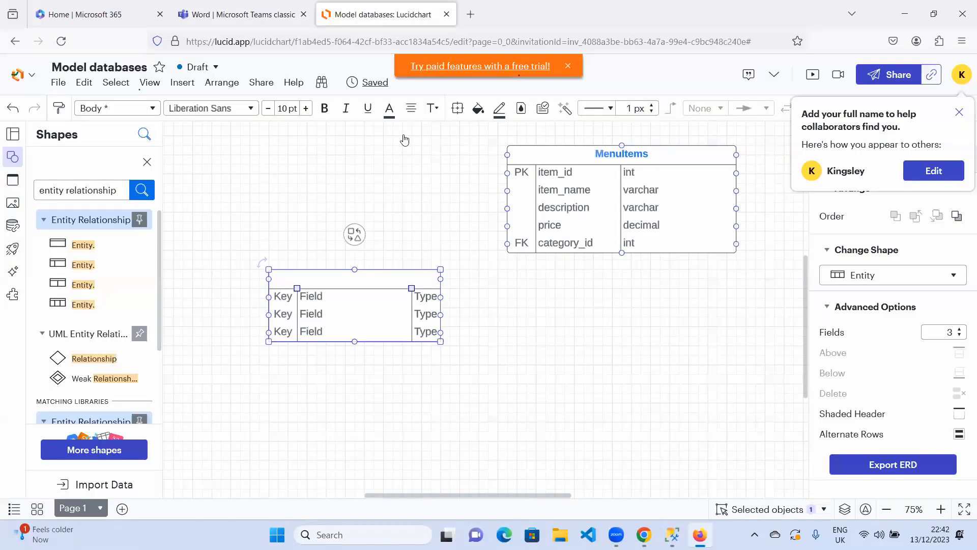
double_click(312, 298)
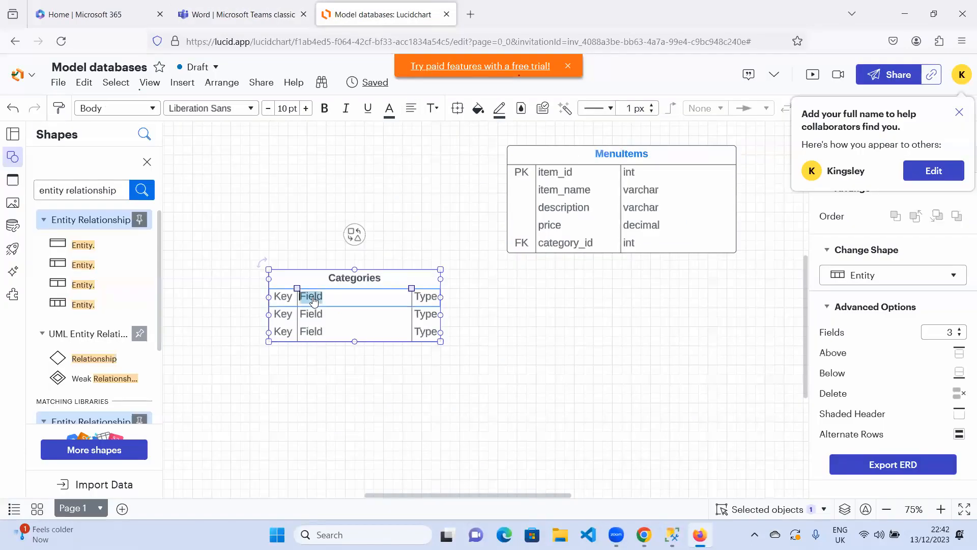
type("categor")
type("_id")
double_click(283, 297)
type("PK")
double_click(429, 298)
type("int")
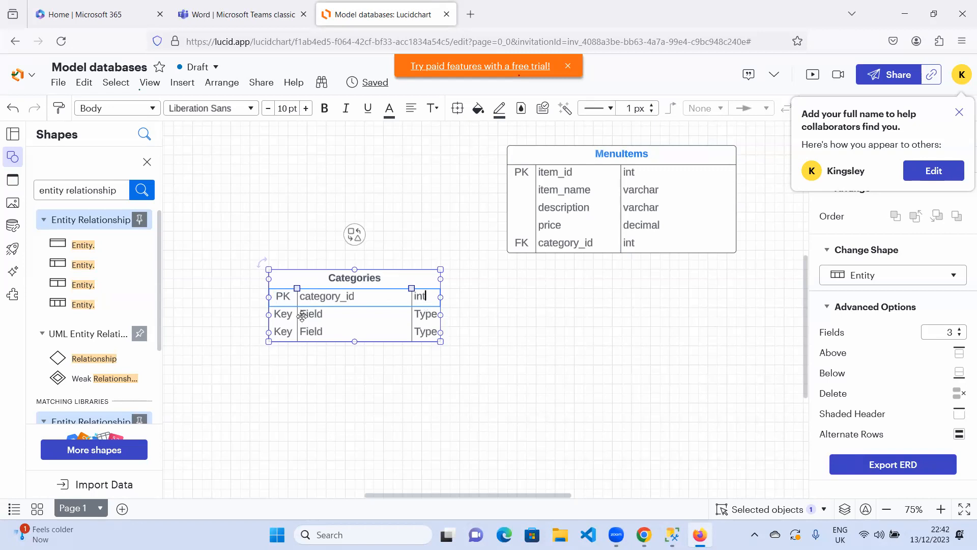
Name the second Categories field category_name with type varchar, and resize the entity and its columns so the type fits
double_click(312, 317)
type("category")
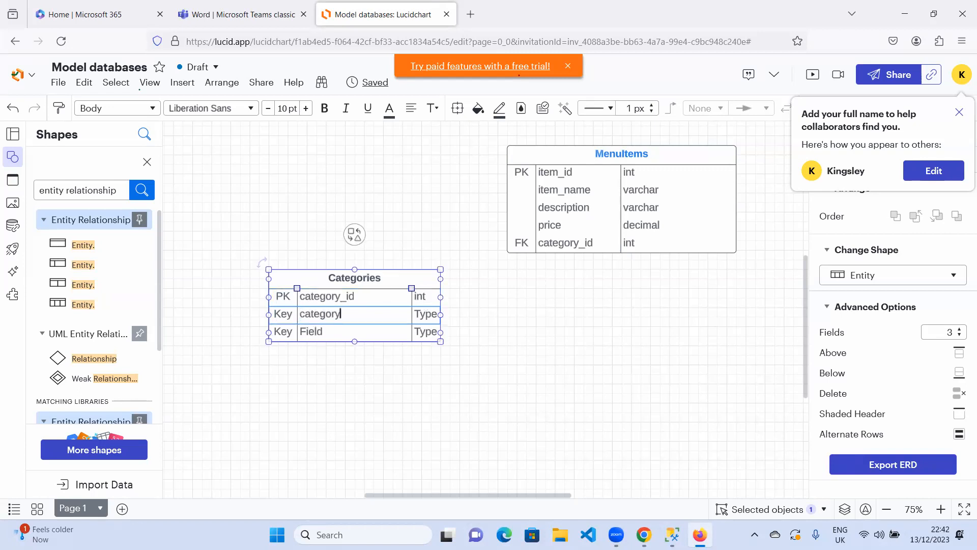
type("_name")
double_click(423, 315)
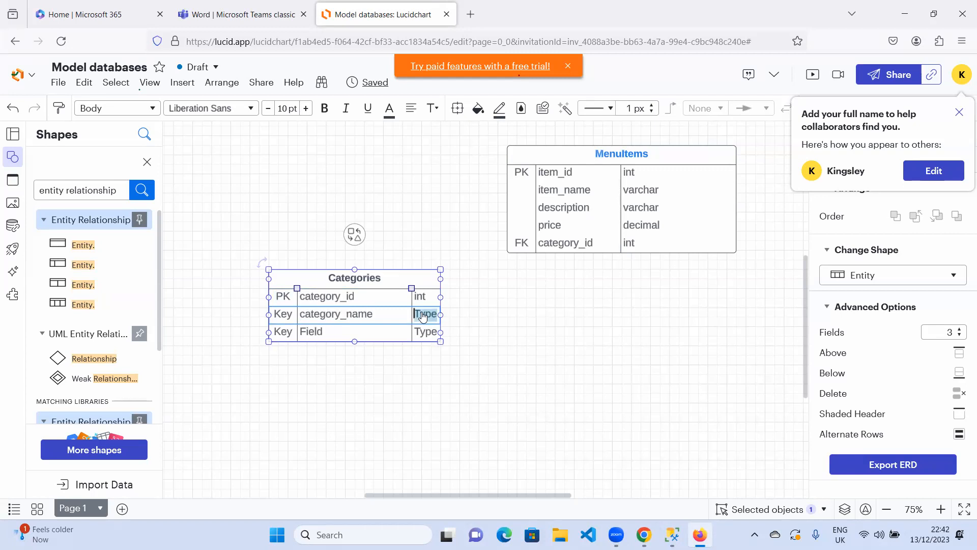
type("varchar")
left_click_drag(441, 341, 479, 345)
left_click_drag(427, 283, 396, 290)
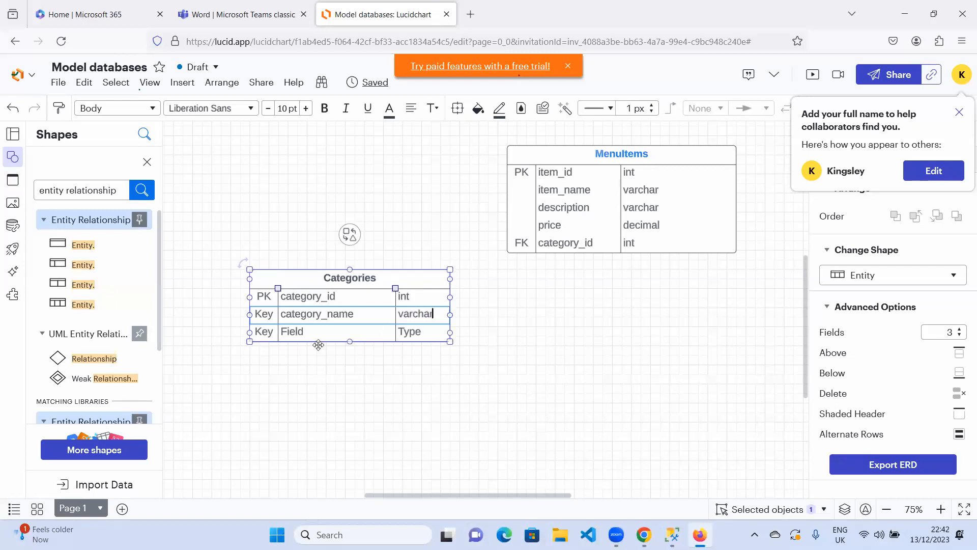
Clear the key of the category_name row and reduce the Categories entity to 2 fields
double_click(265, 314)
key("BackSpace")
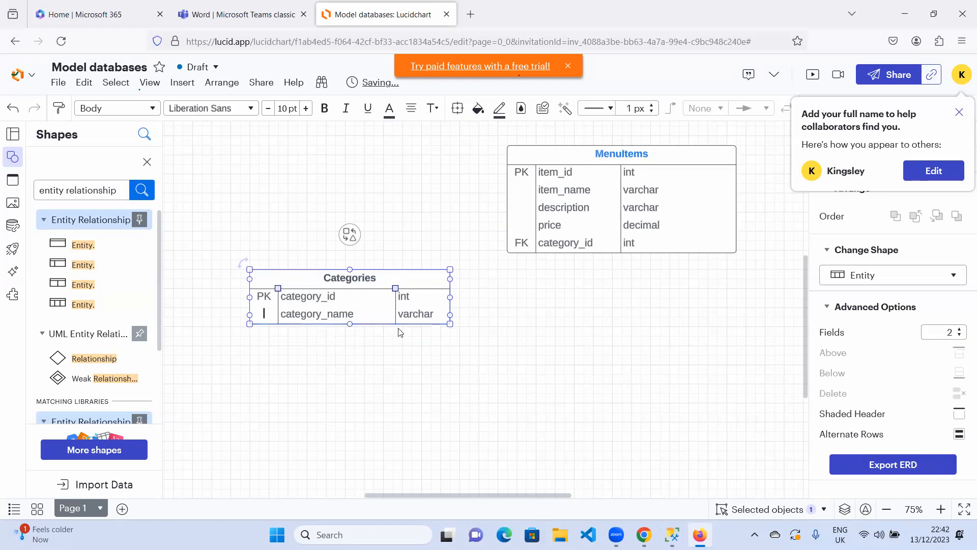
left_click(475, 320)
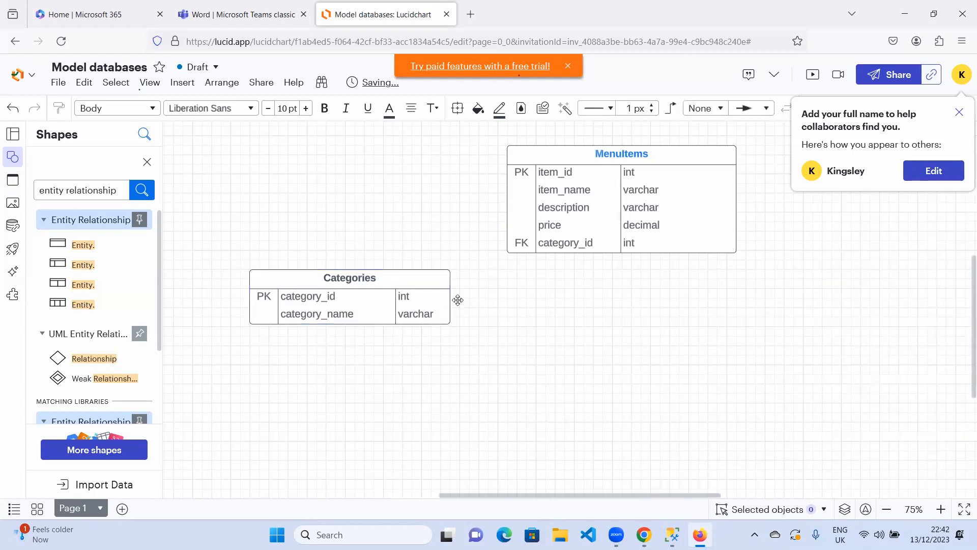
Move the Categories entity up, level with MenuItems, and colour its title text blue to match the MenuItems title
left_click_drag(354, 275, 316, 170)
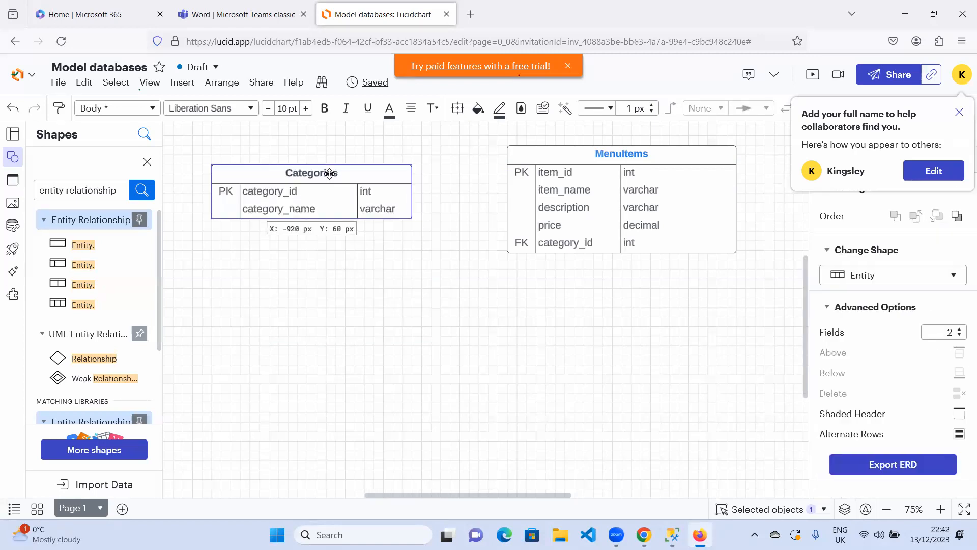
double_click(322, 172)
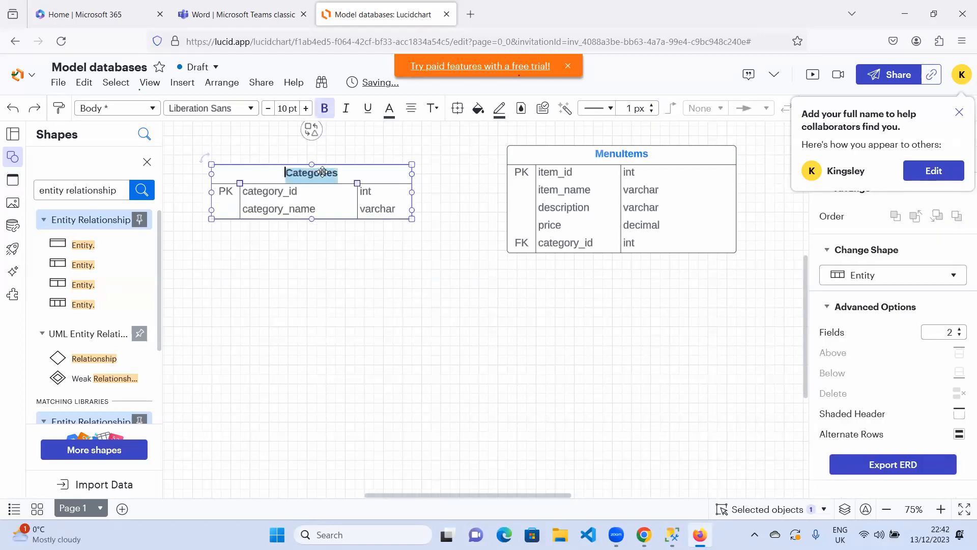
left_click(389, 109)
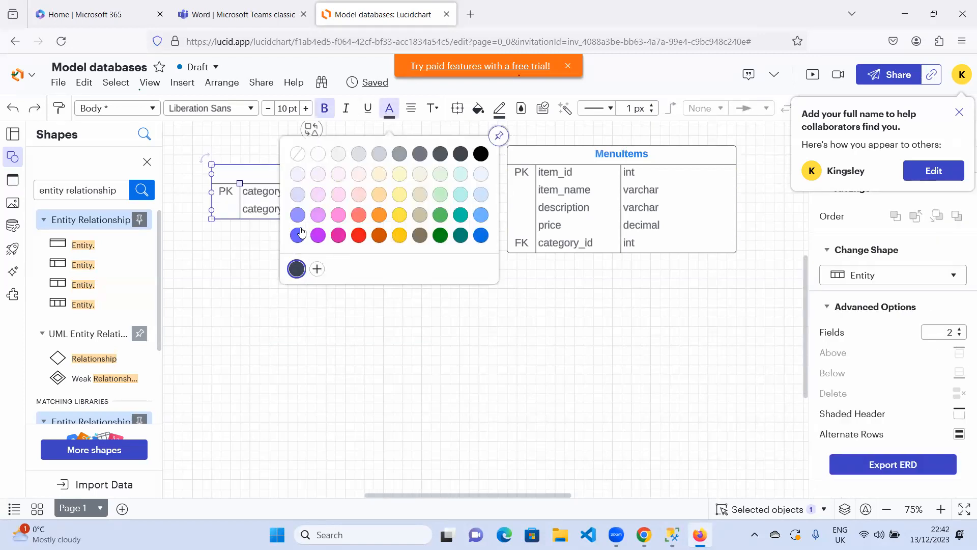
left_click(482, 237)
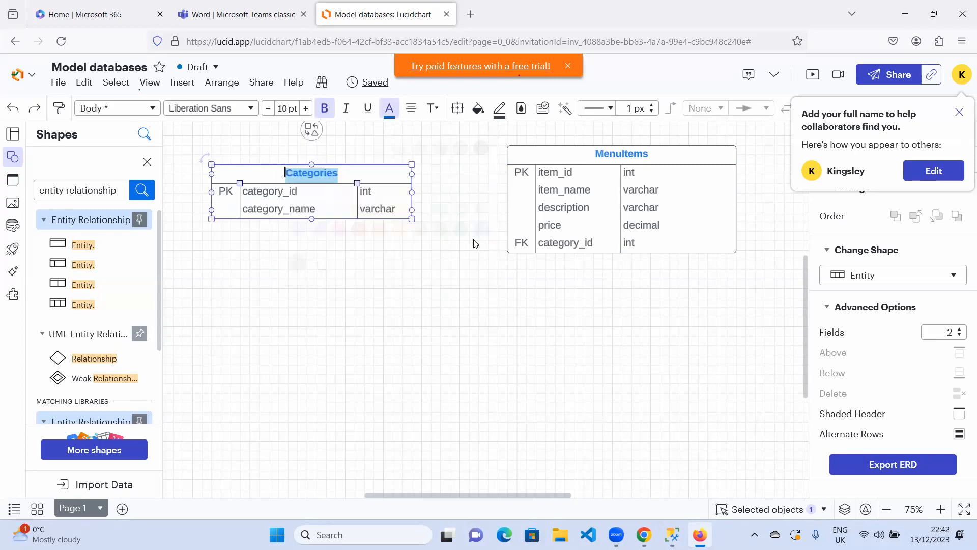
left_click(403, 257)
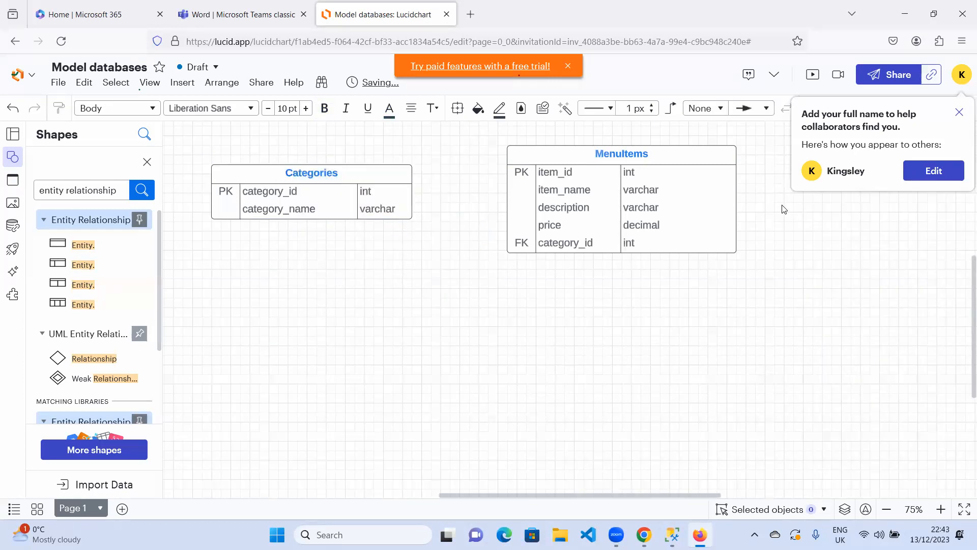
Move Categories below MenuItems and connect its category_id primary key to the category_id foreign key of MenuItems with a relationship line
left_click(344, 172)
left_click_drag(342, 172, 333, 235)
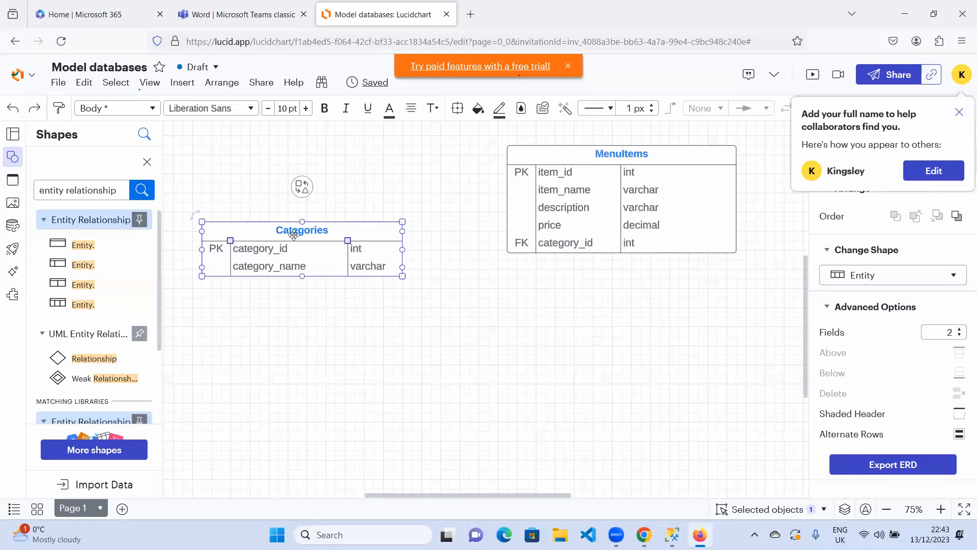
left_click_drag(341, 231, 658, 338)
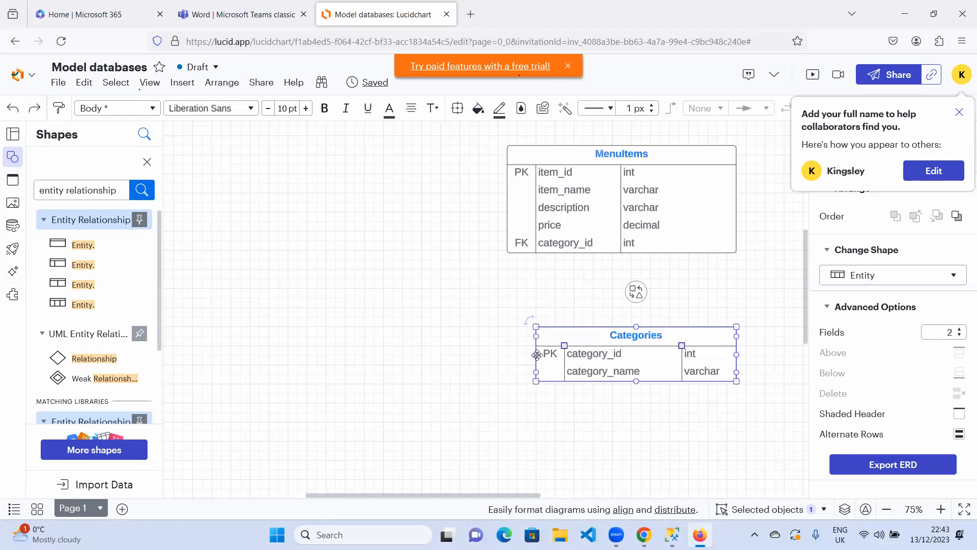
left_click_drag(536, 355, 506, 244)
left_click(506, 402)
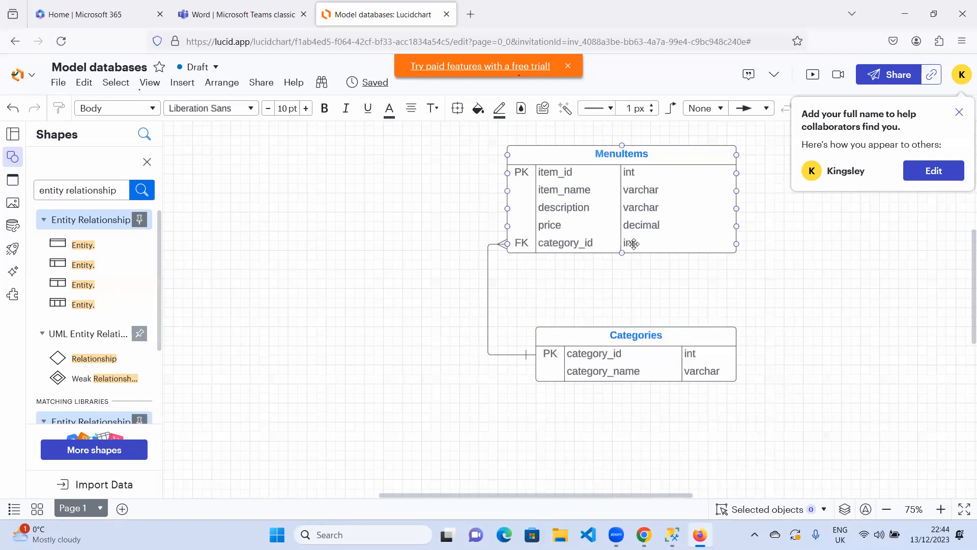
Switch to SQL Server Management Studio and examine how genderID relates the gender results to the student_registration results
left_click(672, 534)
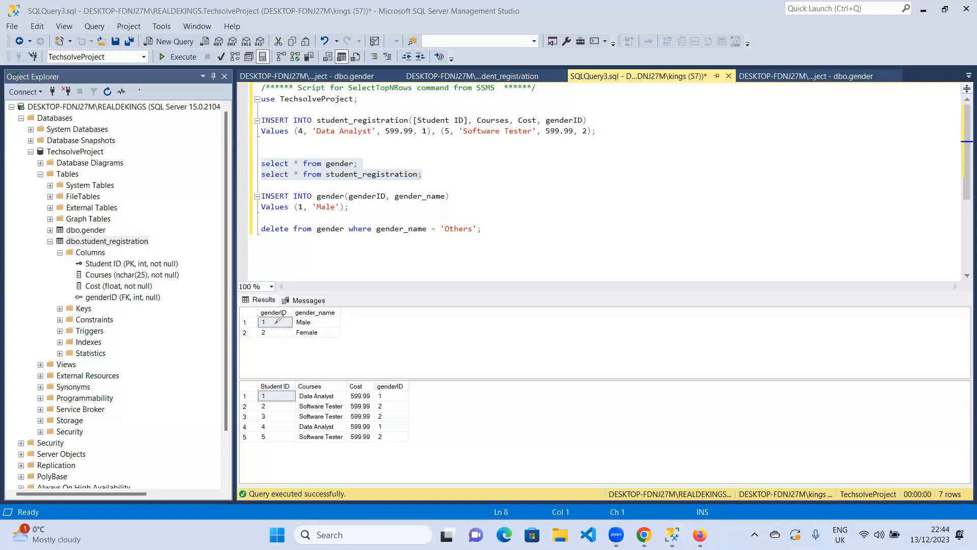
mouse_move(303, 320)
left_mouse_down()
mouse_move(355, 321)
mouse_move(401, 344)
mouse_move(444, 398)
mouse_move(411, 396)
mouse_move(446, 413)
mouse_move(432, 429)
mouse_move(411, 428)
left_mouse_up()
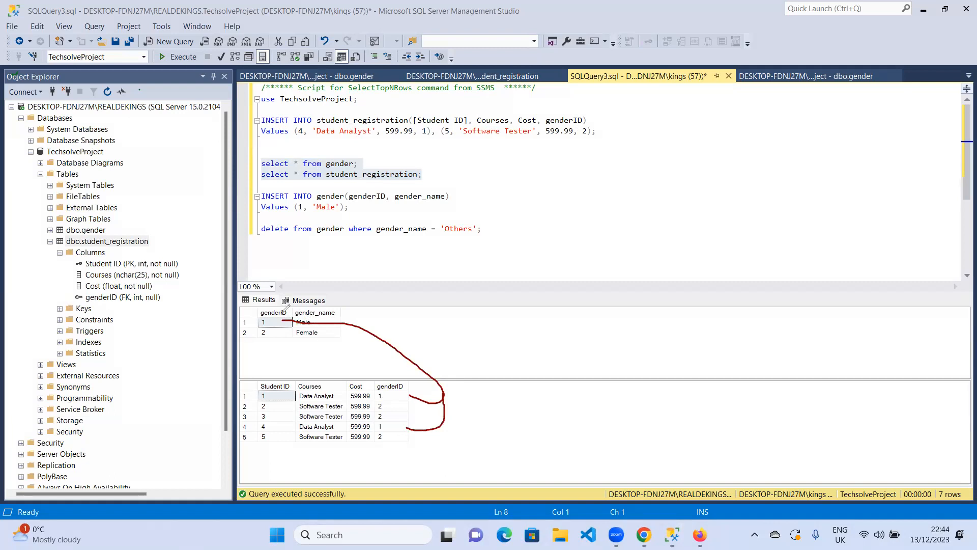
left_click_drag(600, 210, 600, 238)
mouse_move(637, 229)
left_mouse_down()
mouse_move(640, 212)
mouse_move(646, 231)
left_mouse_up()
mouse_move(565, 257)
left_mouse_down()
mouse_move(557, 280)
mouse_move(570, 257)
left_mouse_up()
mouse_move(579, 263)
left_mouse_down()
mouse_move(580, 275)
mouse_move(609, 280)
mouse_move(643, 284)
mouse_move(643, 272)
mouse_move(649, 286)
mouse_move(762, 262)
mouse_move(748, 299)
mouse_move(735, 295)
left_mouse_up()
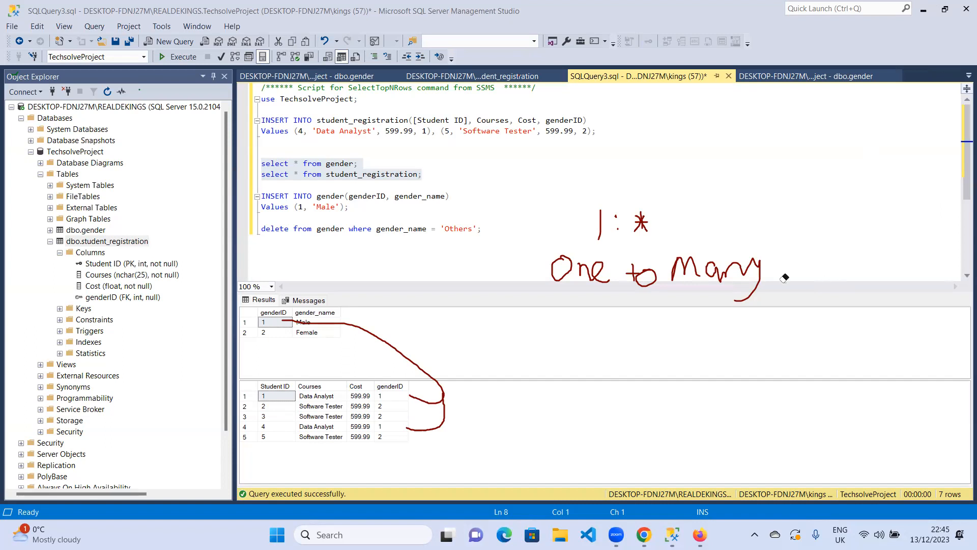
mouse_move(781, 272)
left_mouse_down()
mouse_move(620, 274)
mouse_move(633, 270)
mouse_move(619, 217)
mouse_move(607, 223)
mouse_move(623, 227)
mouse_move(374, 374)
mouse_move(441, 434)
mouse_move(762, 164)
left_mouse_up()
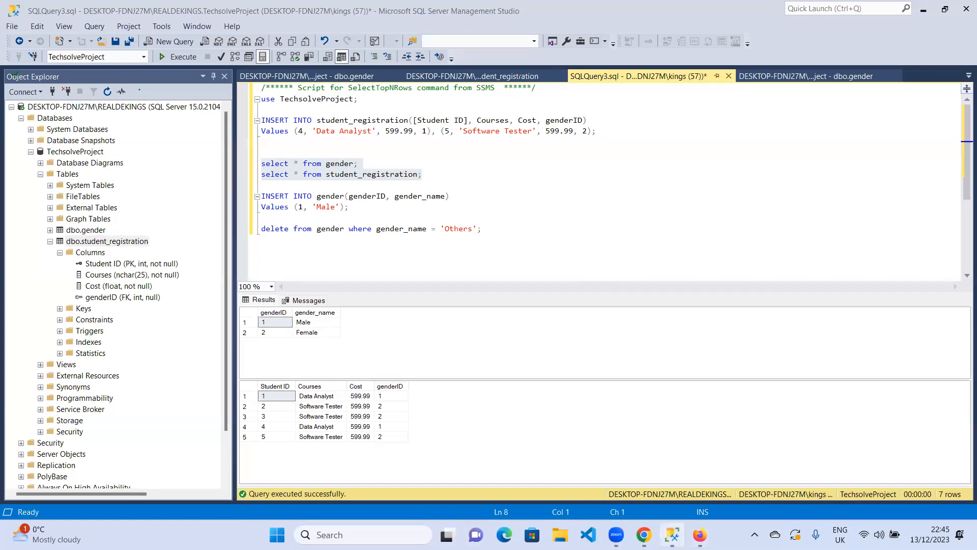
Return to the Word document in the browser and select the Inventory table name in the list of tables
left_click(700, 534)
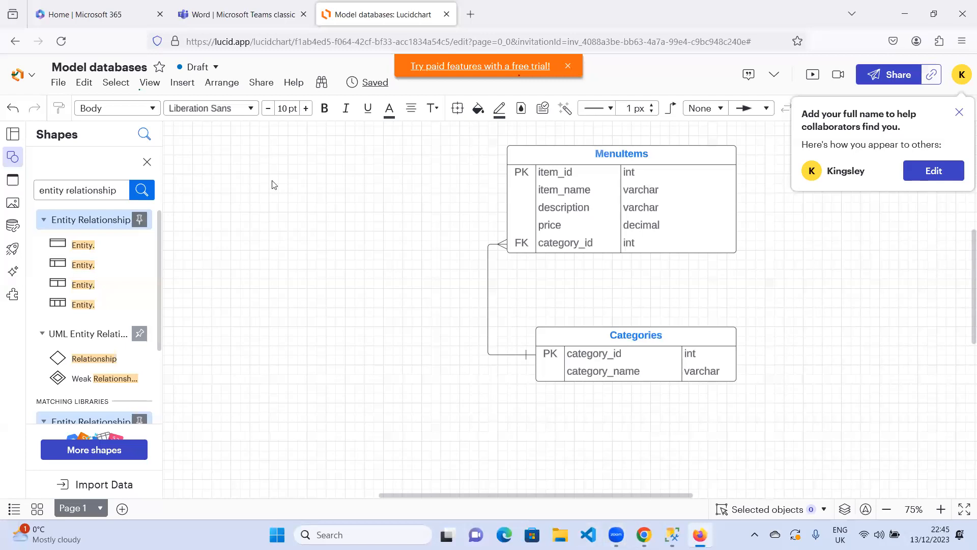
left_click(219, 12)
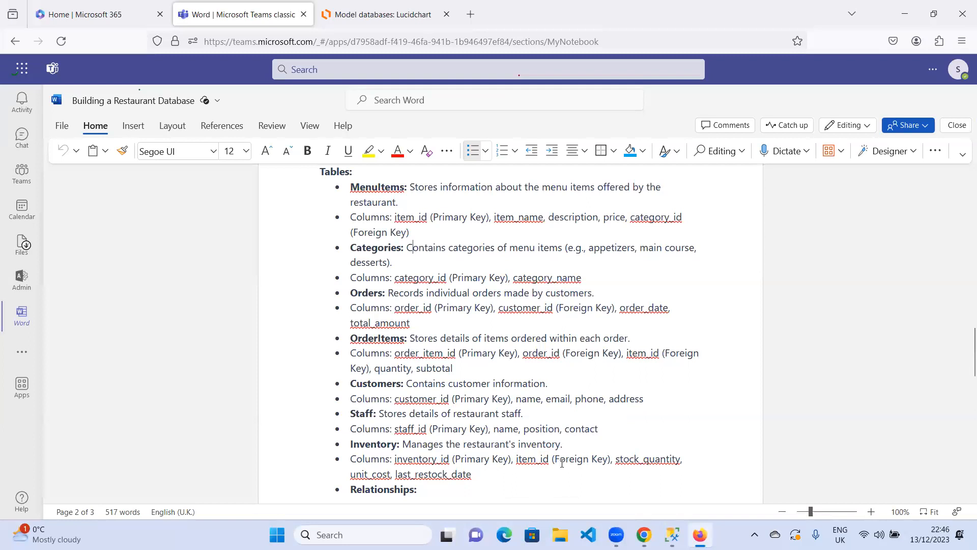
scroll(571, 397, "up", 1)
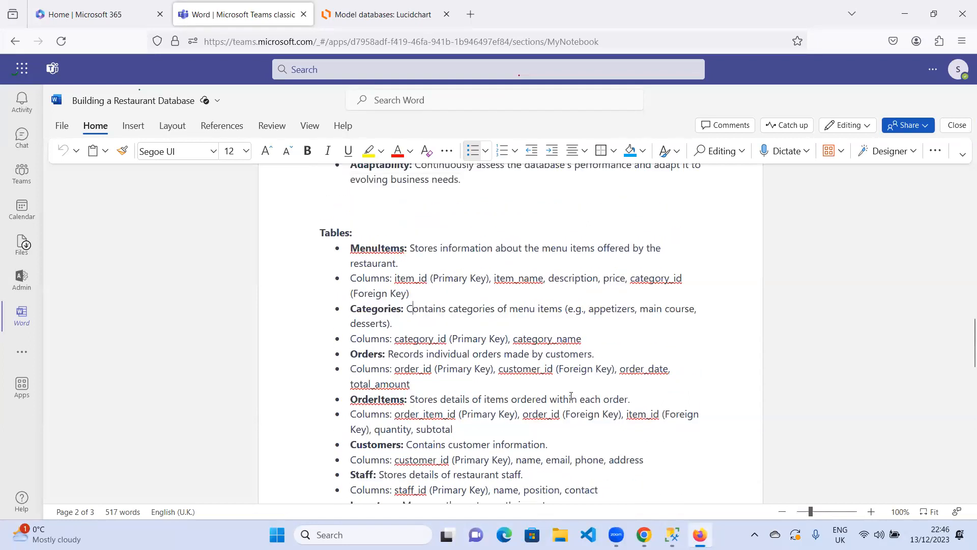
scroll(407, 499, "down", 1)
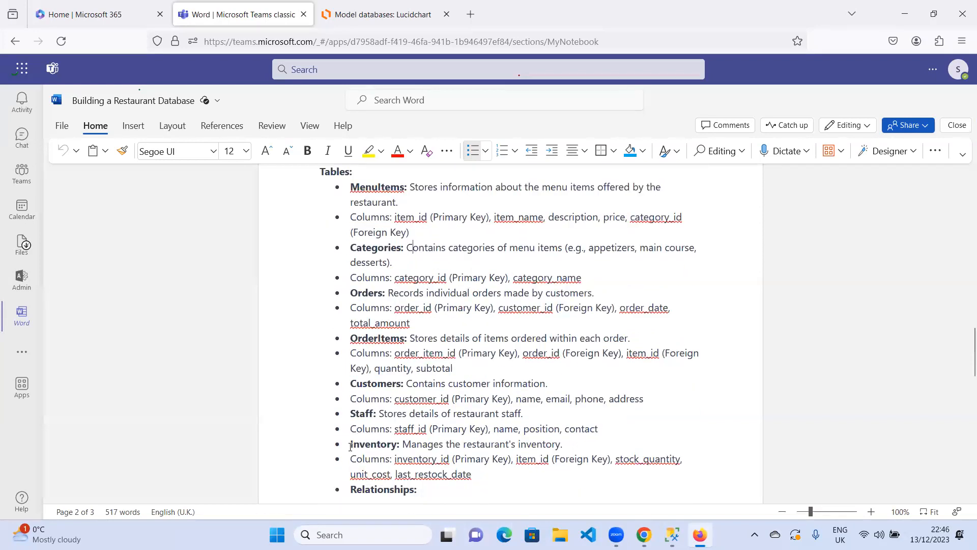
left_click_drag(351, 446, 402, 446)
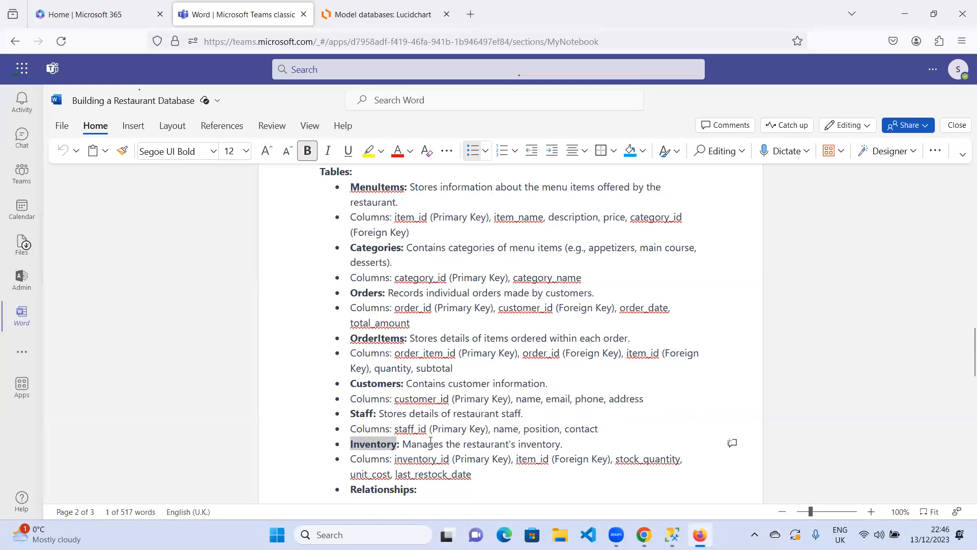
Back in Lucidchart, add an entity with key, field and type columns beside MenuItems, title it Inventory, and widen it
left_click(379, 14)
left_click_drag(61, 304, 295, 277)
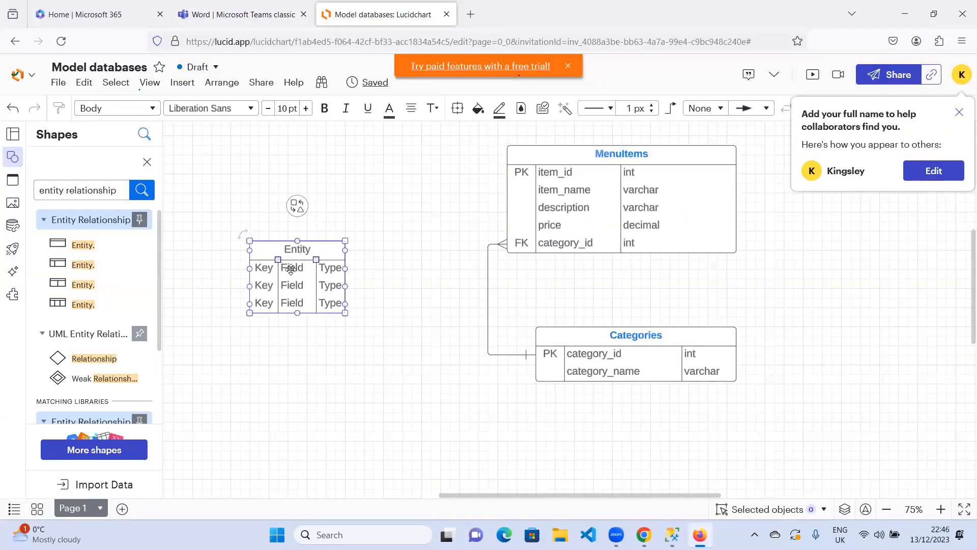
double_click(299, 249)
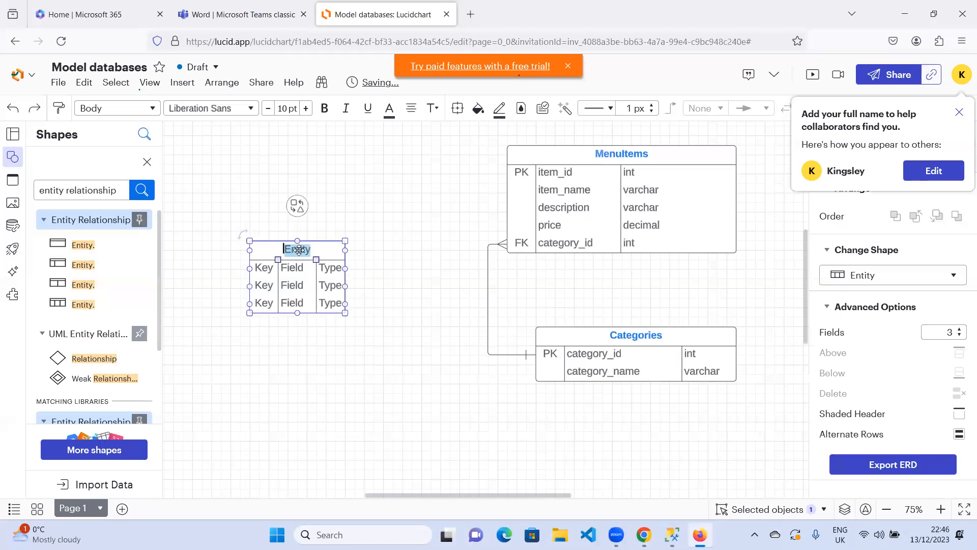
type("Inventory")
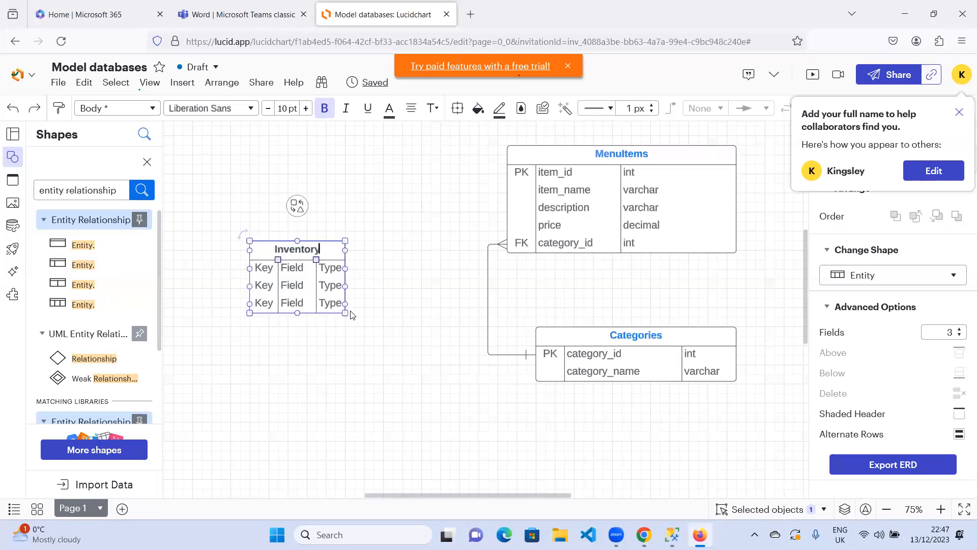
left_click_drag(345, 313, 392, 328)
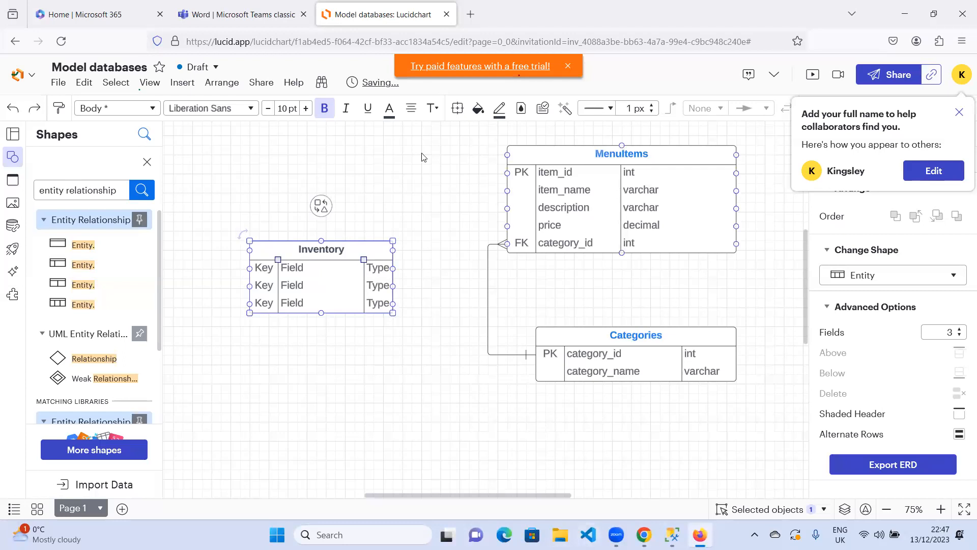
Switch back to the Word document and select the column name inventory_id under the Inventory table
left_click(224, 19)
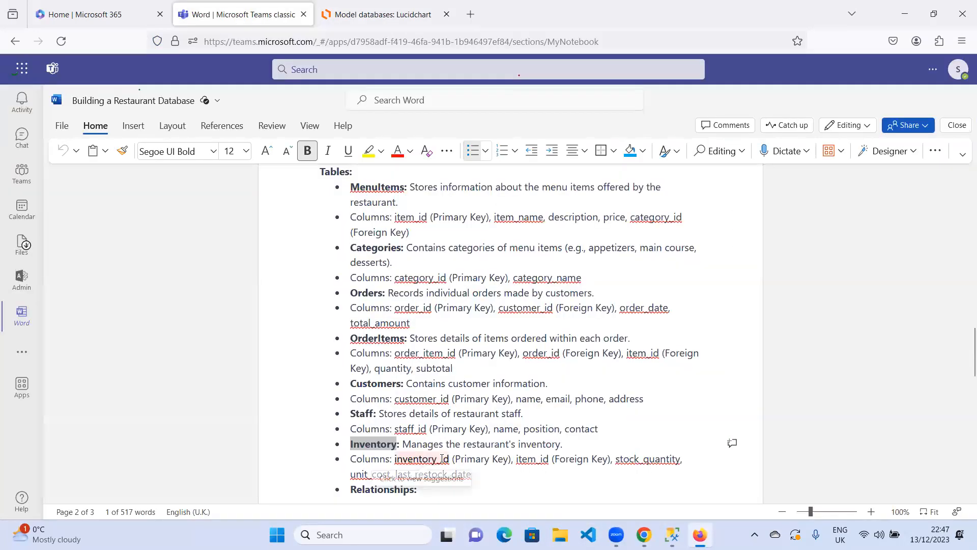
left_click_drag(403, 460, 433, 352)
scroll(428, 346, "up", 8)
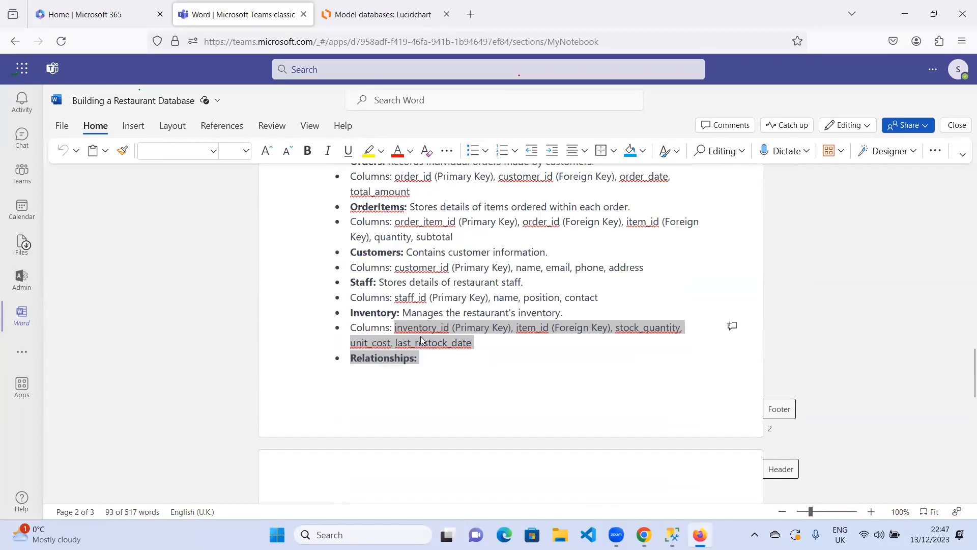
left_click(422, 328)
left_click_drag(450, 327, 393, 328)
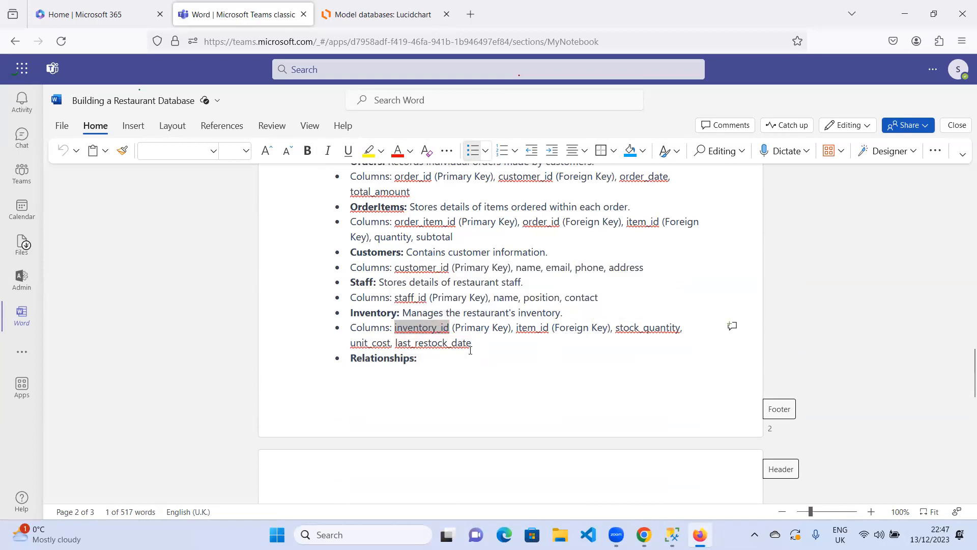